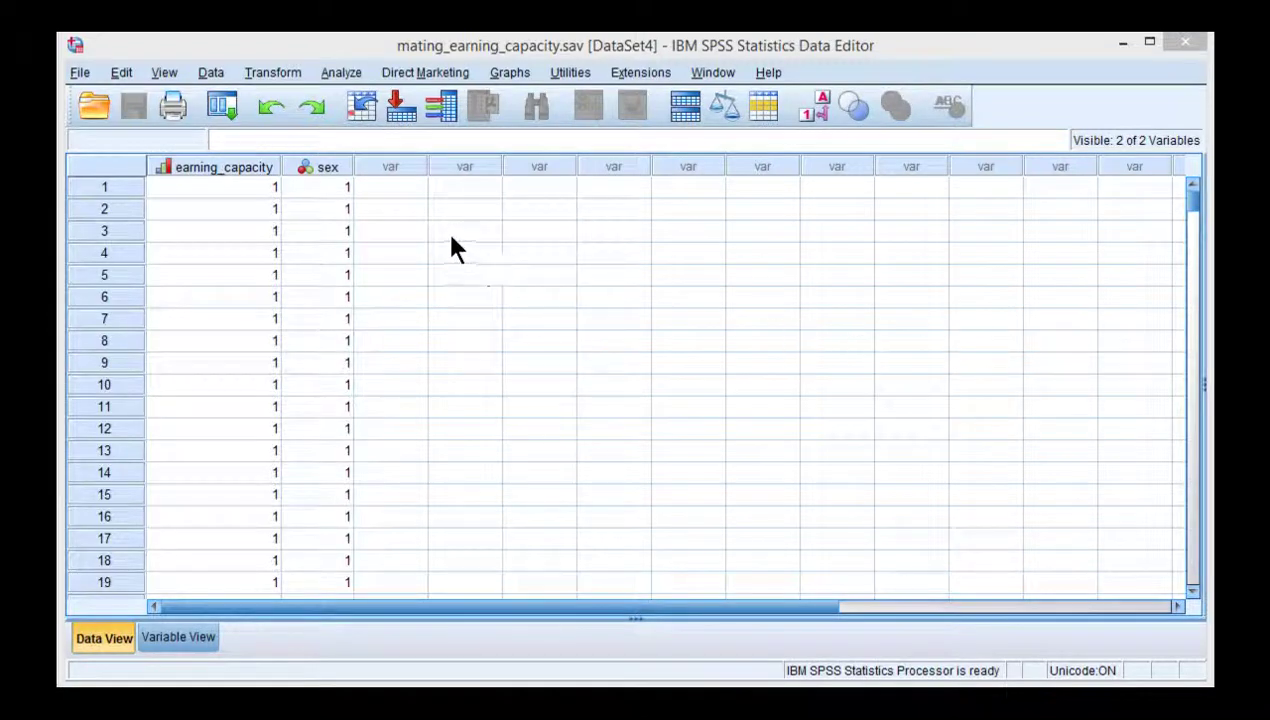
- Browse the sex and earning_capacity values in the data, scrolling down the cases
{"action": "left_click", "coordinate": [377, 195]}
{"action": "left_click", "coordinate": [337, 190]}
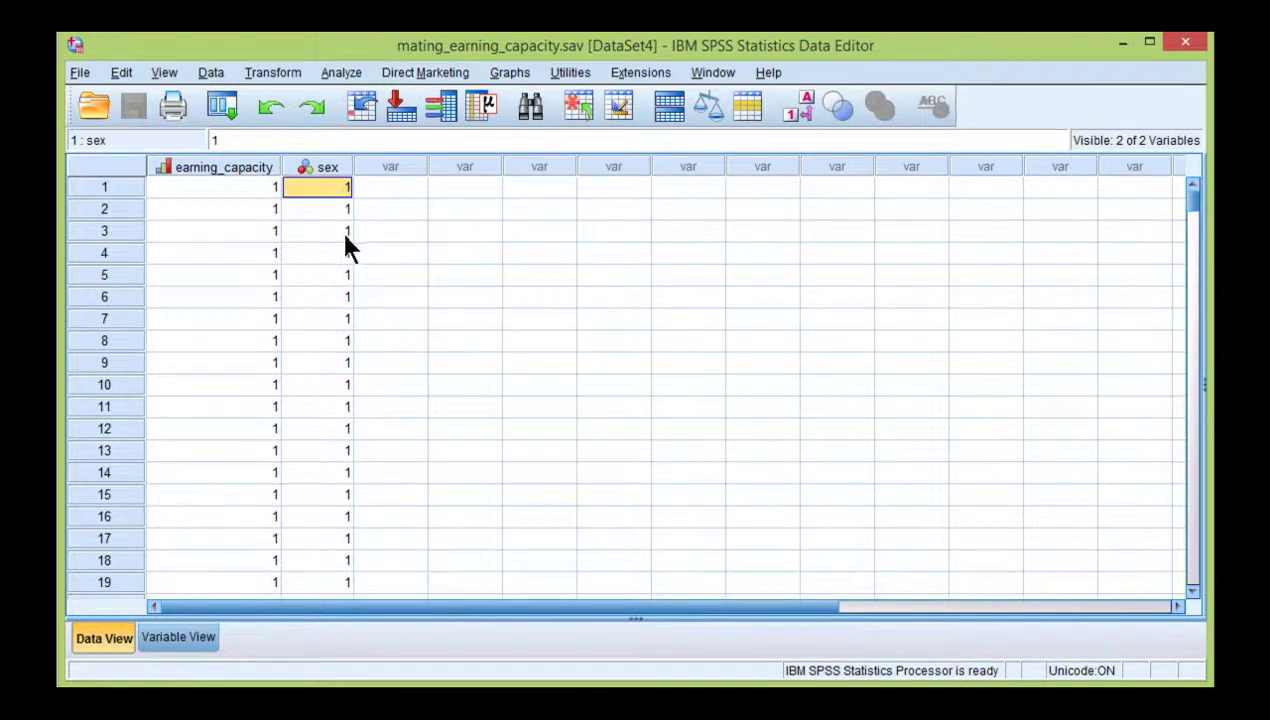
{"action": "left_click", "coordinate": [340, 229]}
{"action": "key", "text": "ctrl+Home"}
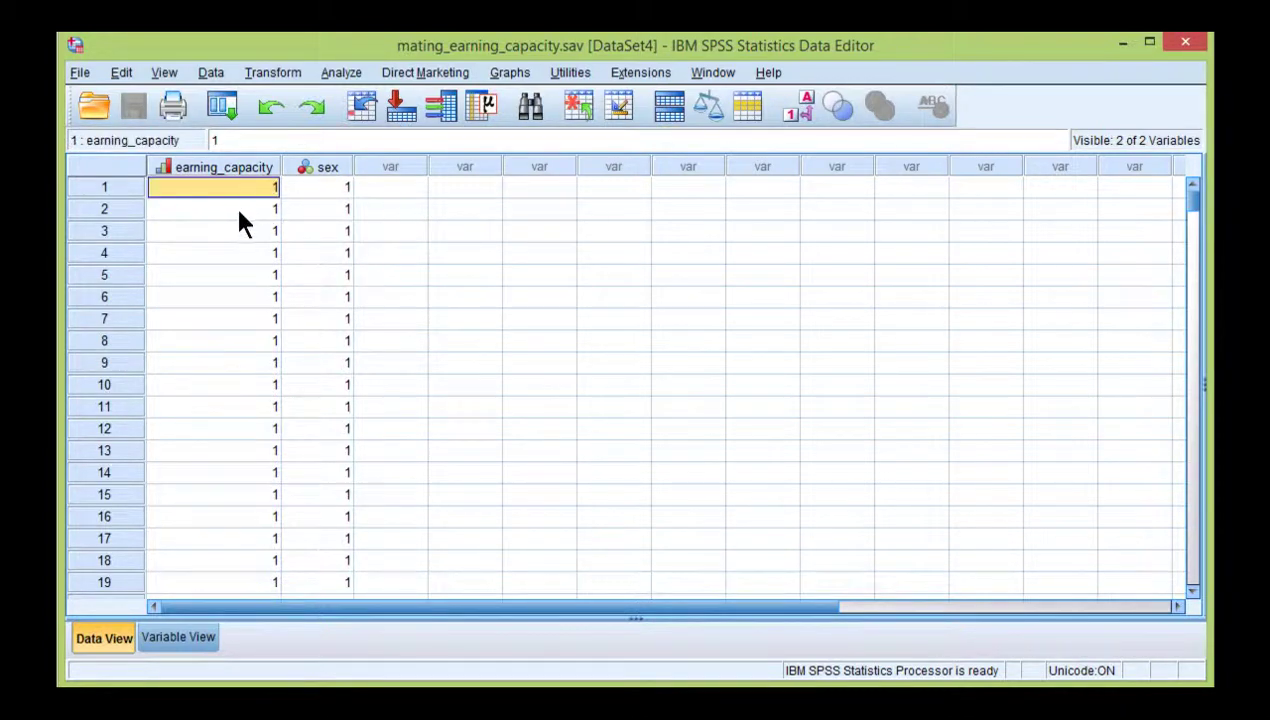
{"action": "left_click", "coordinate": [234, 211]}
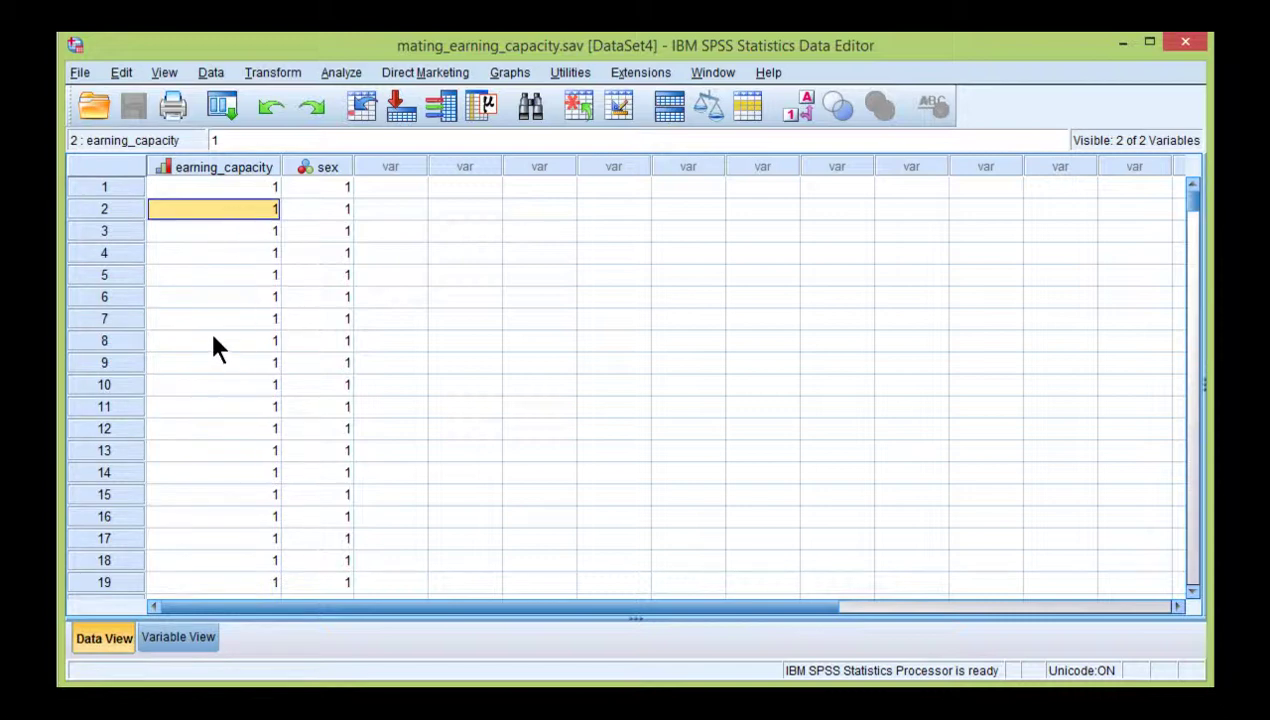
{"action": "scroll", "coordinate": [213, 345], "scroll_direction": "down", "scroll_amount": 5}
{"action": "scroll", "coordinate": [213, 345], "scroll_direction": "down", "scroll_amount": 3}
{"action": "scroll", "coordinate": [213, 345], "scroll_direction": "down", "scroll_amount": 11}
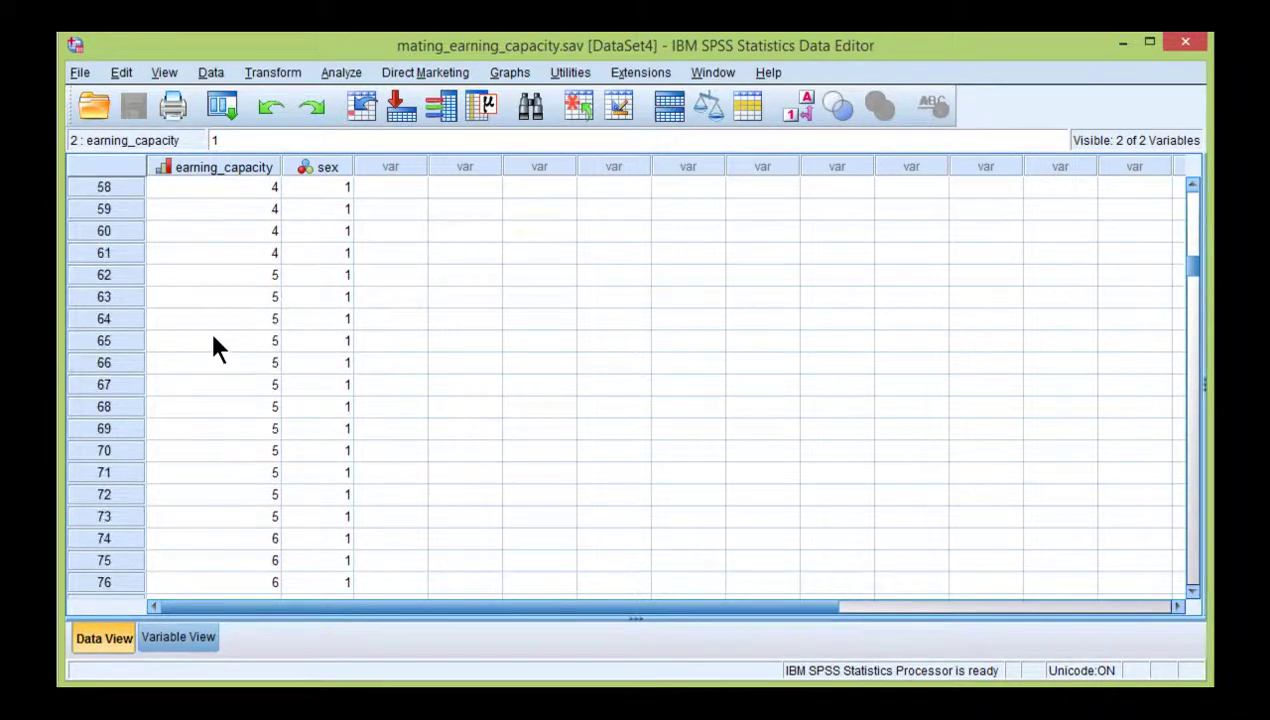
{"action": "scroll", "coordinate": [213, 345], "scroll_direction": "down", "scroll_amount": 9}
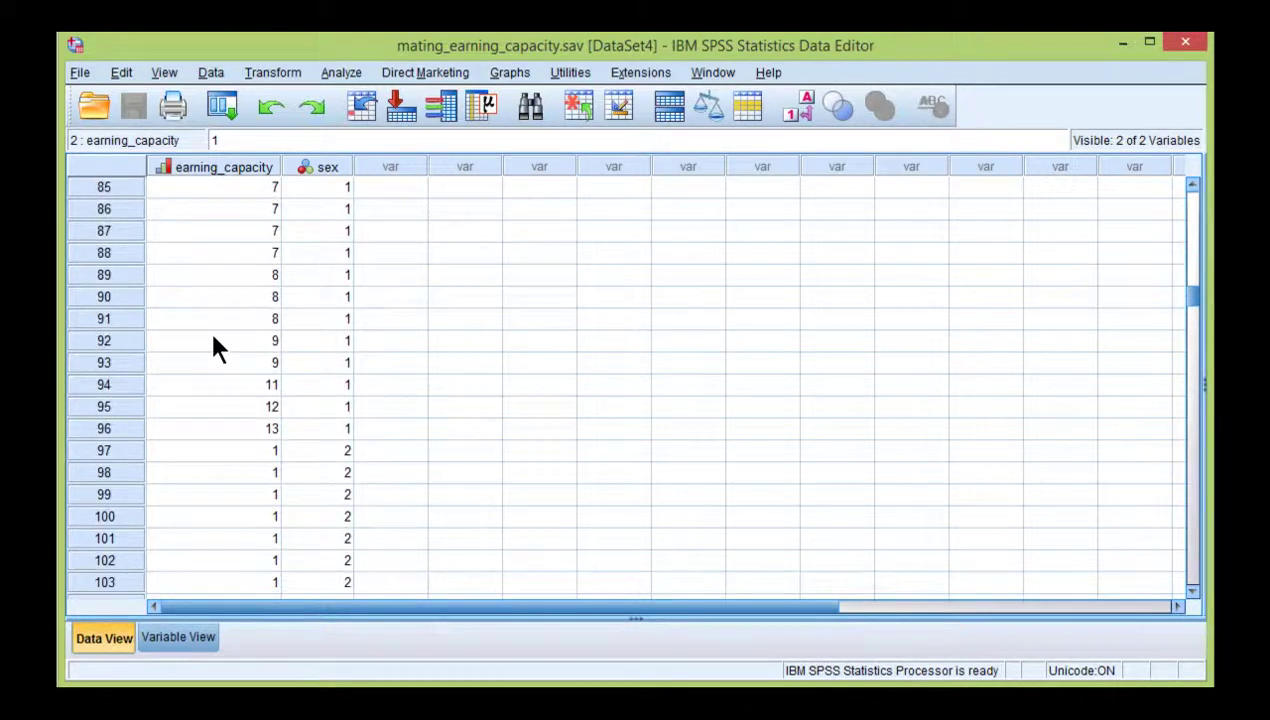
- Inspect earning_capacity in rows 93-94 and the last male case, then return to the top
{"action": "left_click", "coordinate": [232, 428]}
{"action": "left_click", "coordinate": [247, 362]}
{"action": "left_click", "coordinate": [245, 385]}
{"action": "left_click", "coordinate": [246, 428]}
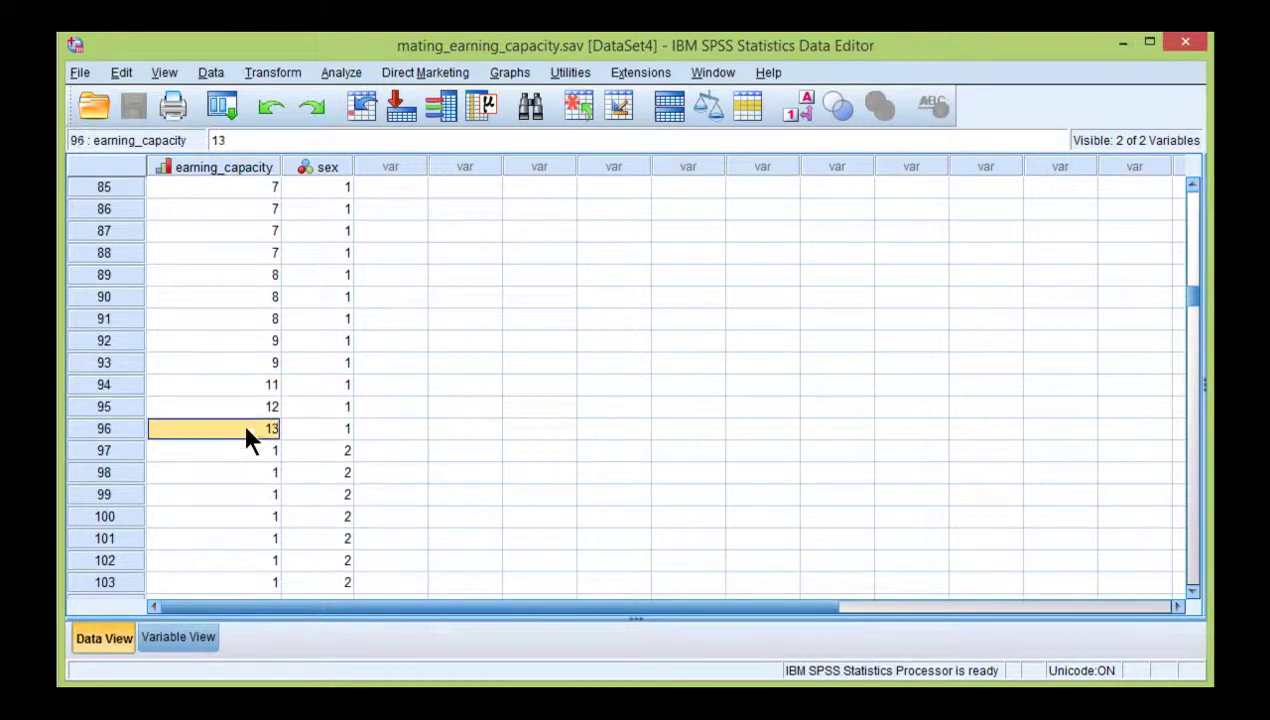
{"action": "scroll", "coordinate": [250, 410], "scroll_direction": "up", "scroll_amount": 20}
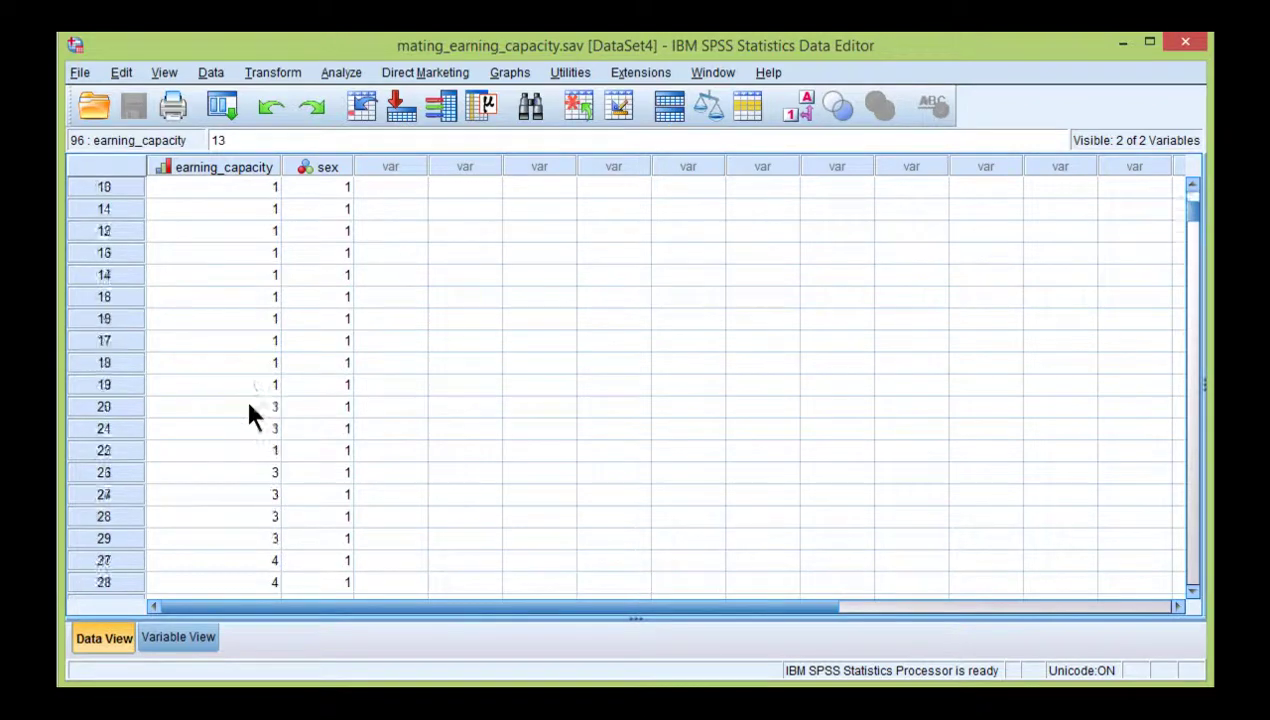
{"action": "scroll", "coordinate": [250, 415], "scroll_direction": "up", "scroll_amount": 4}
{"action": "left_click", "coordinate": [237, 188]}
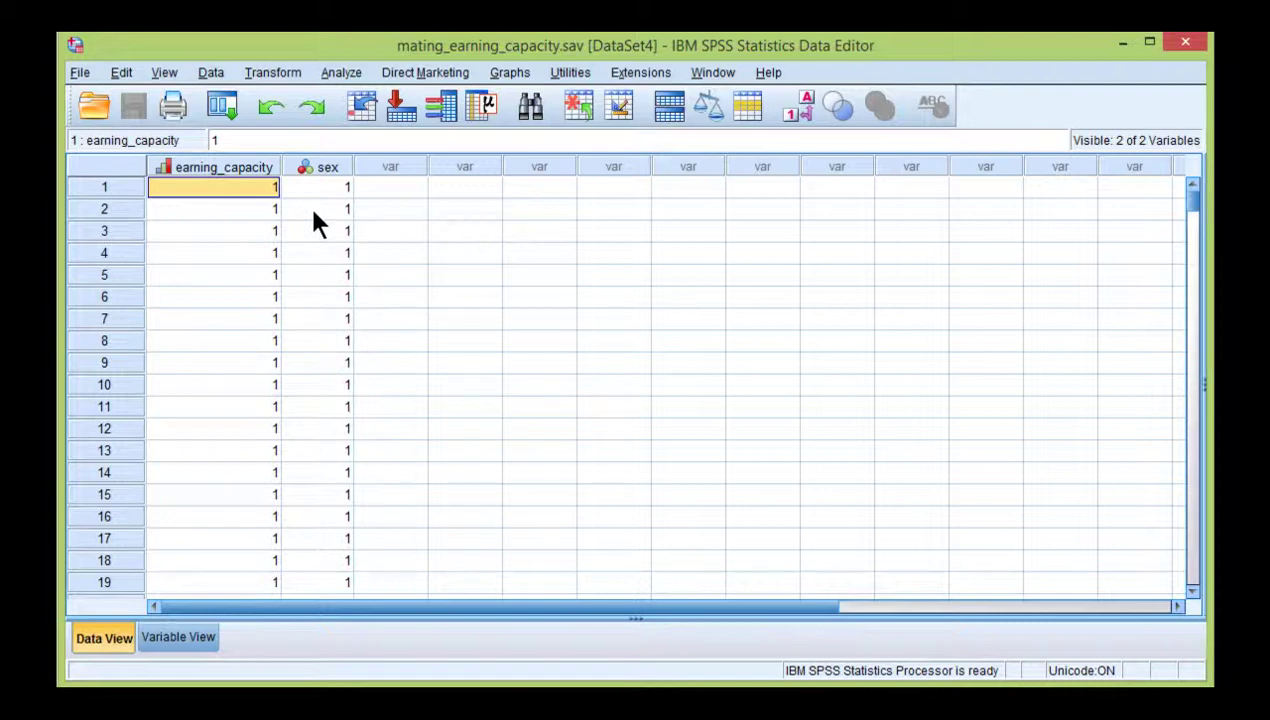
- Set up an Explore with earning_capacity as dependent variable and sex as factor
{"action": "left_click", "coordinate": [340, 76]}
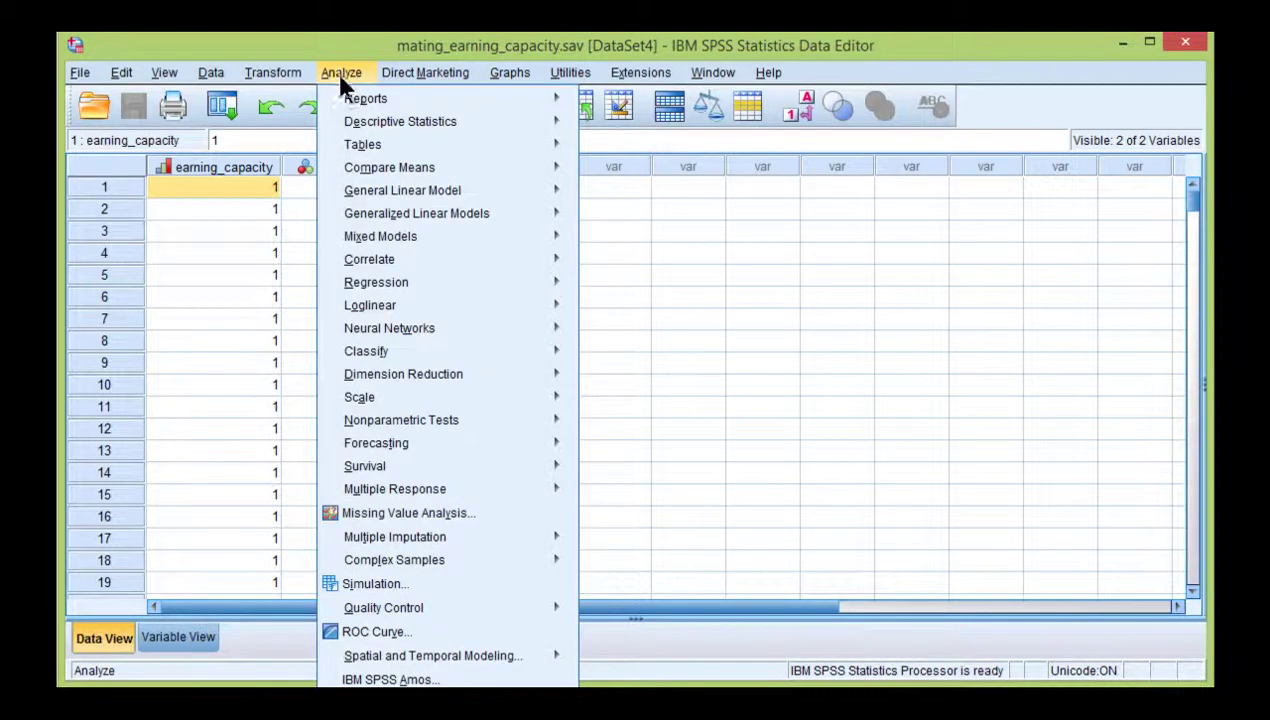
{"action": "mouse_move", "coordinate": [377, 118]}
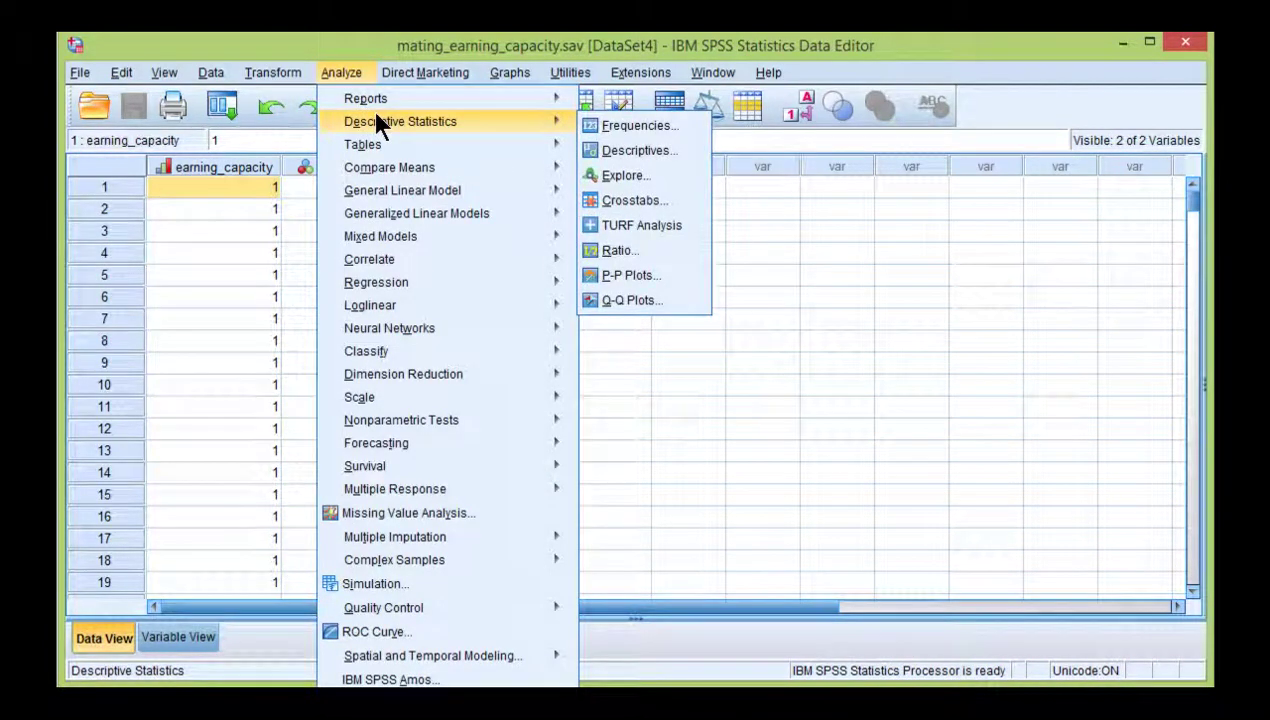
{"action": "left_click", "coordinate": [340, 72]}
{"action": "left_click", "coordinate": [340, 72]}
{"action": "mouse_move", "coordinate": [450, 121]}
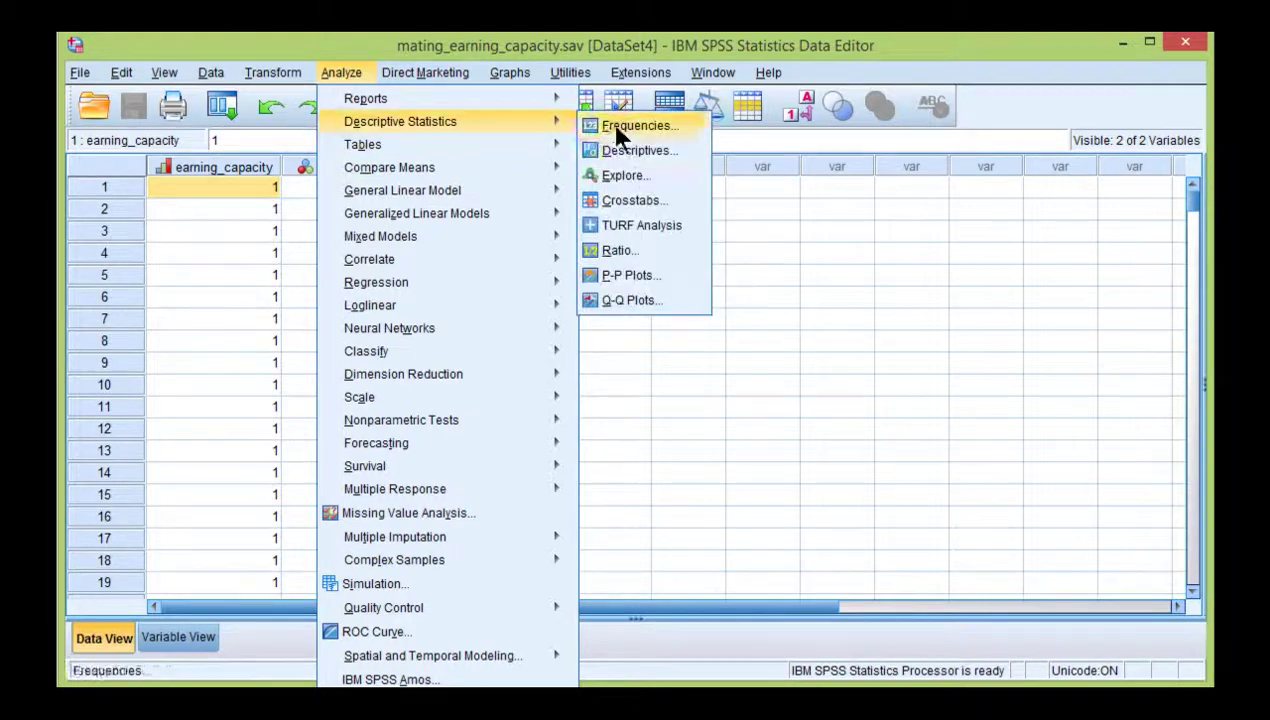
{"action": "left_click", "coordinate": [617, 172]}
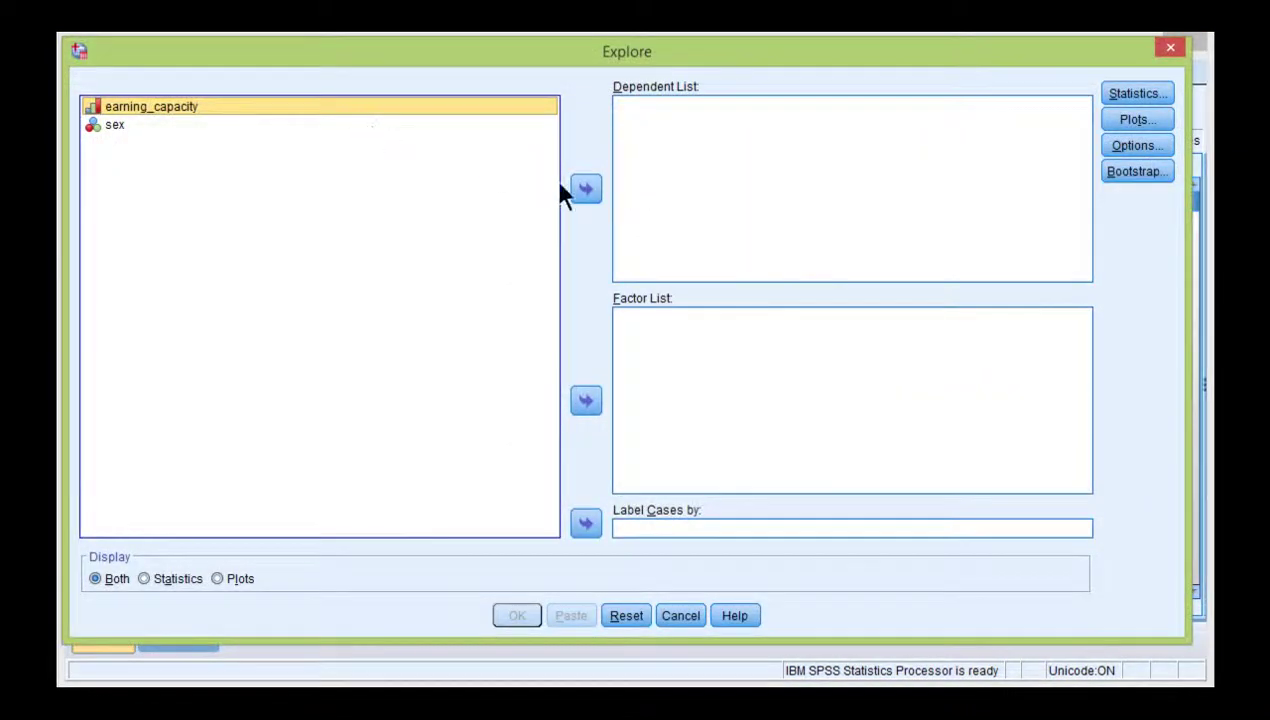
{"action": "left_click", "coordinate": [580, 191]}
{"action": "left_click", "coordinate": [131, 109]}
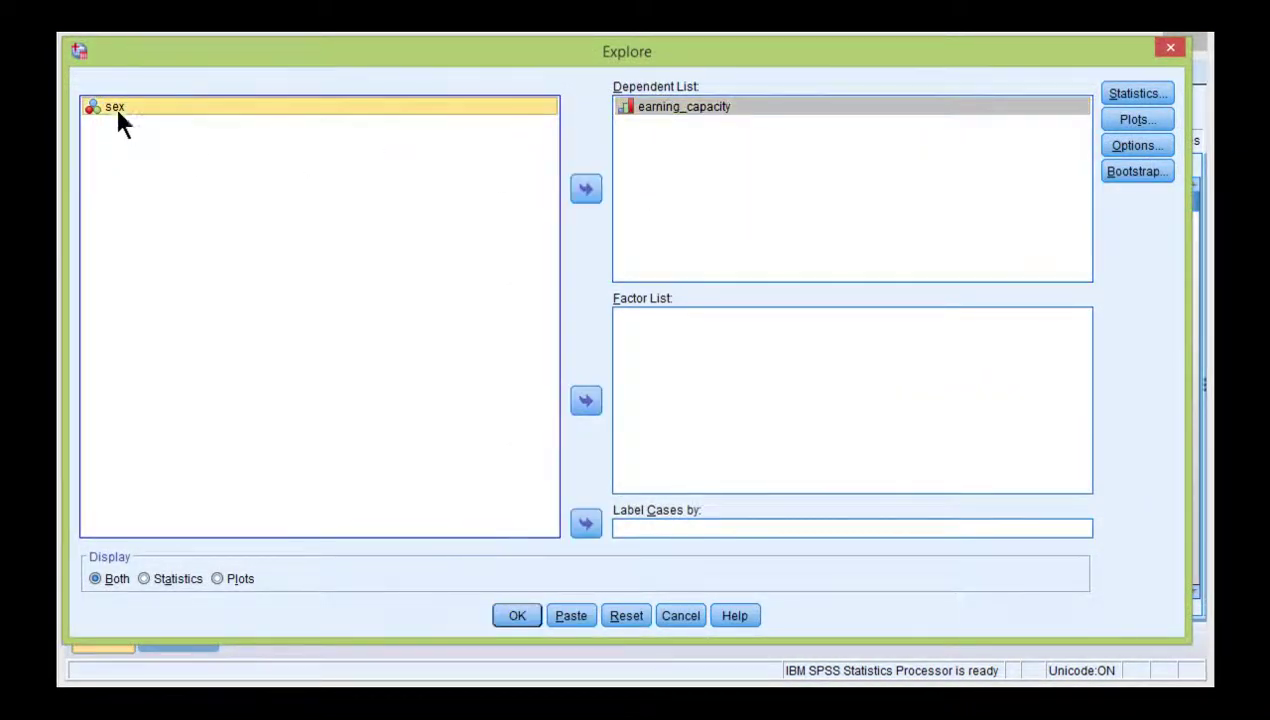
{"action": "left_click", "coordinate": [586, 400]}
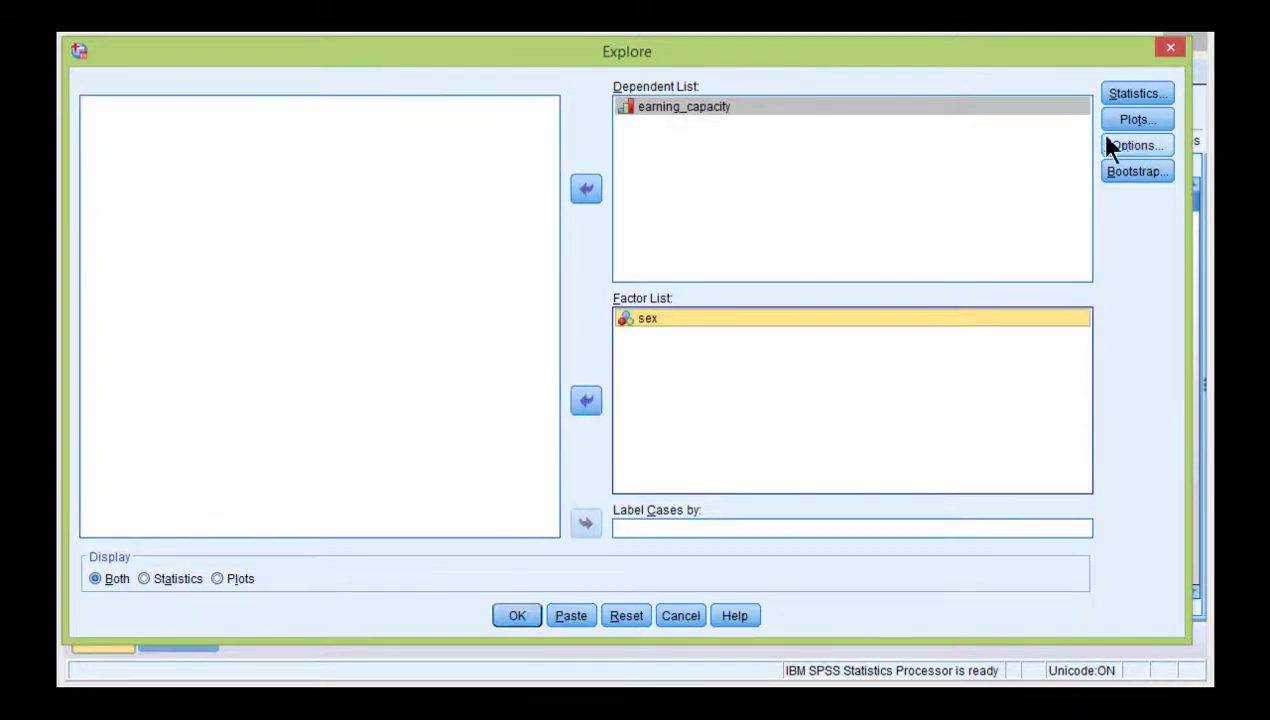
- Request untransformed spread-versus-level Levene tests and run the Explore
{"action": "left_click", "coordinate": [1136, 121]}
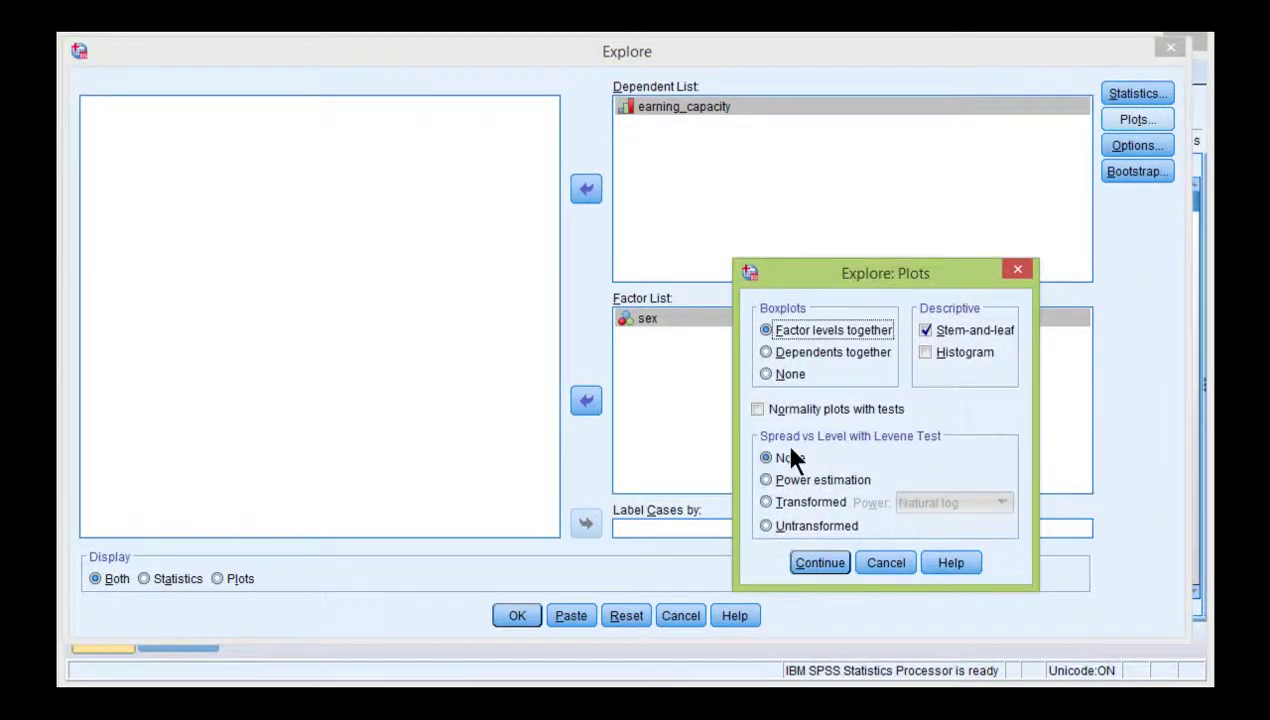
{"action": "left_click", "coordinate": [792, 525]}
{"action": "left_click", "coordinate": [810, 563]}
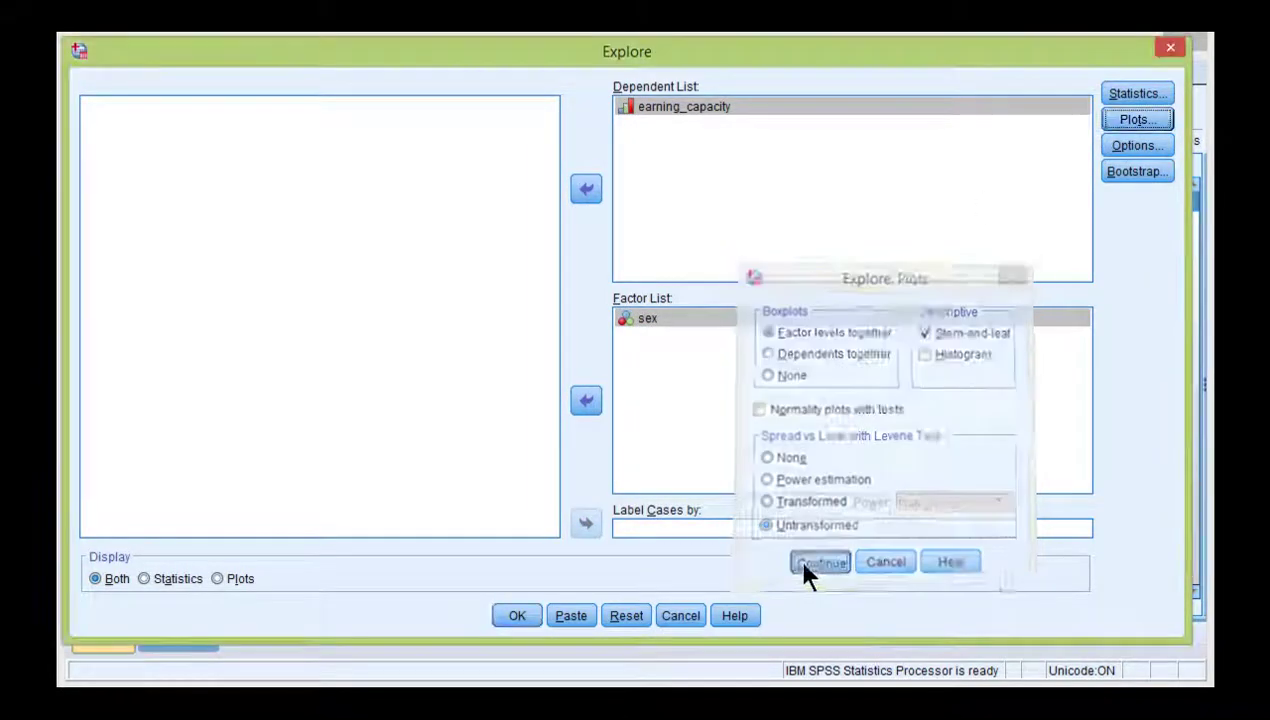
{"action": "left_click", "coordinate": [517, 615]}
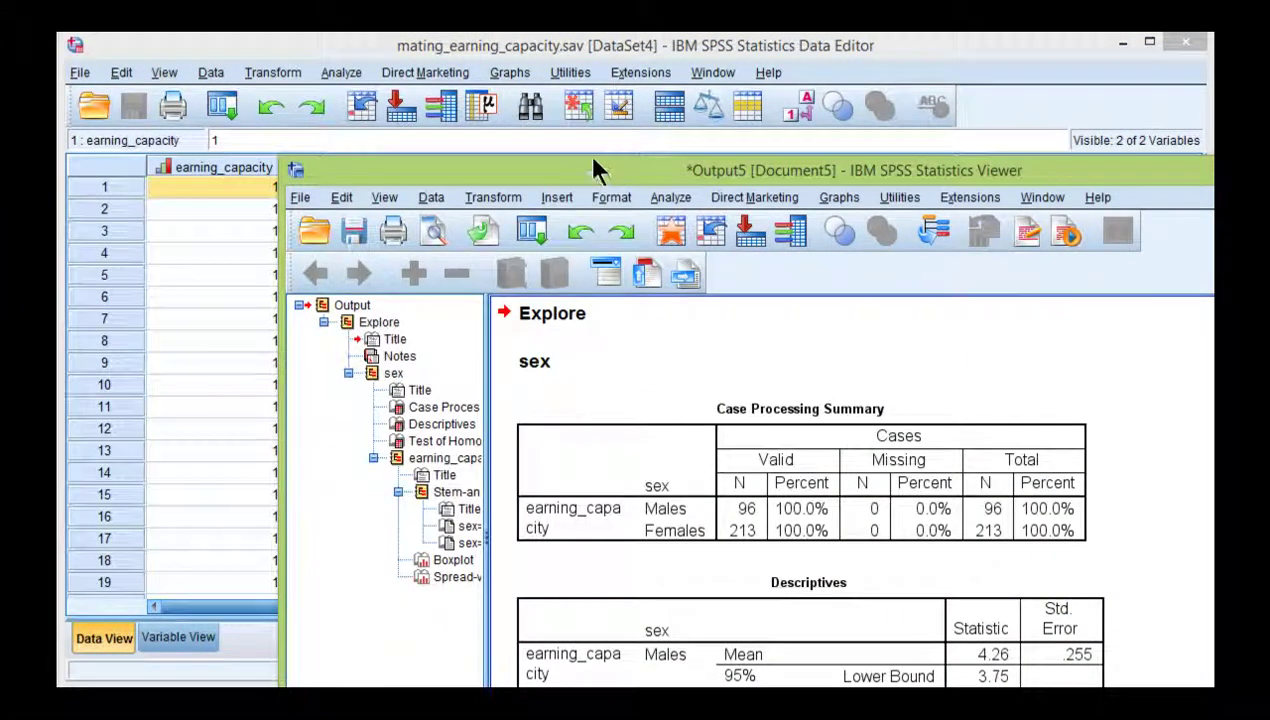
- Bring the Levene table (5.398 based on mean, df 1 and 307, sig .021) into view
{"action": "scroll", "coordinate": [956, 483], "scroll_direction": "down", "scroll_amount": 15}
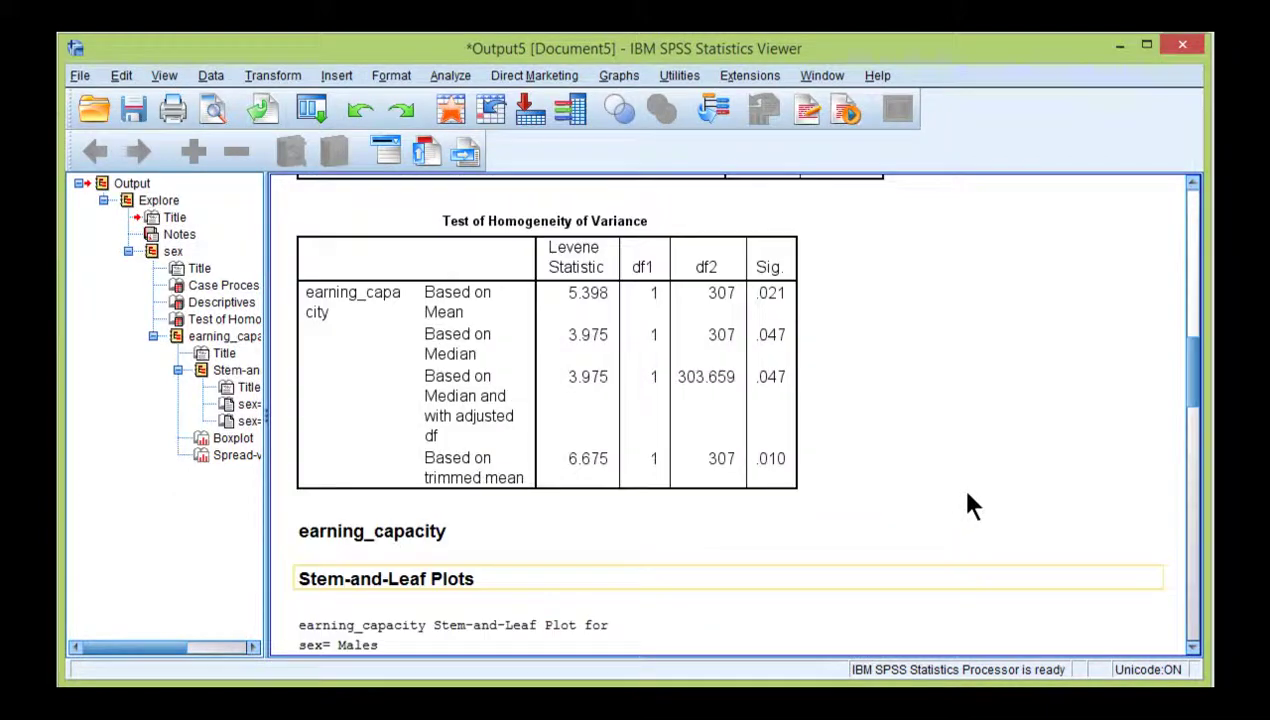
{"action": "double_click", "coordinate": [556, 385]}
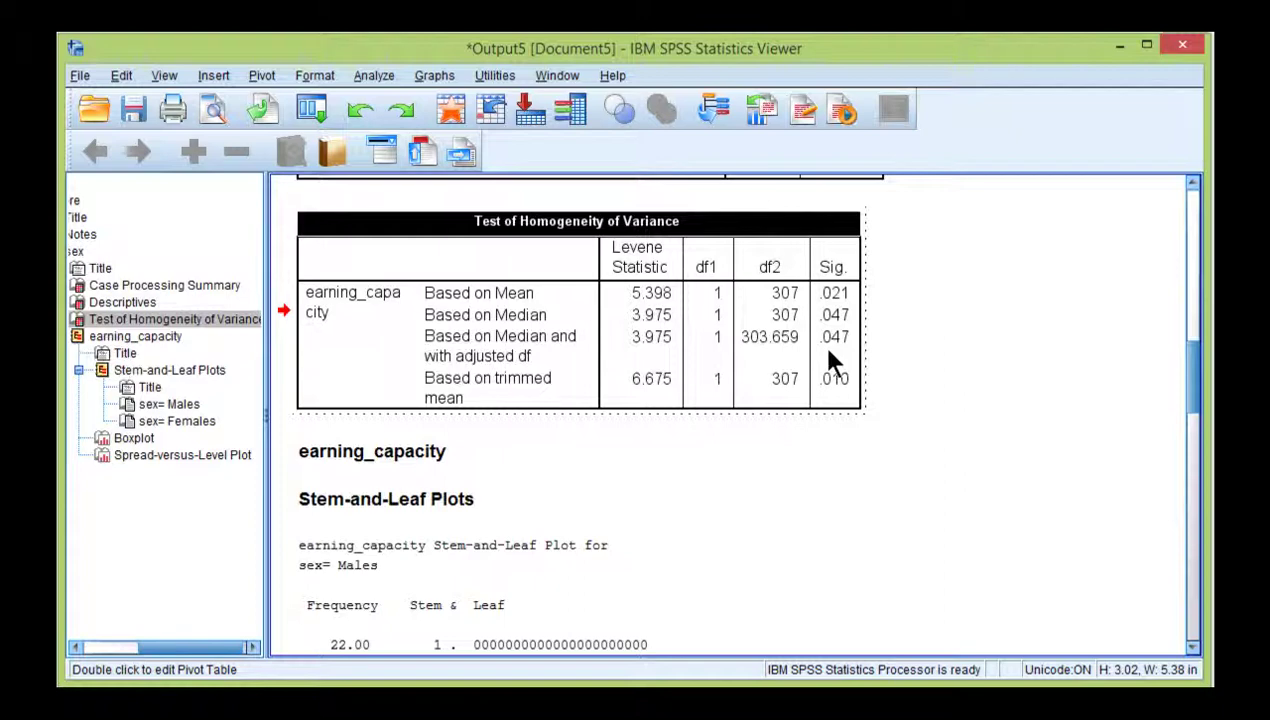
{"action": "left_click", "coordinate": [992, 370]}
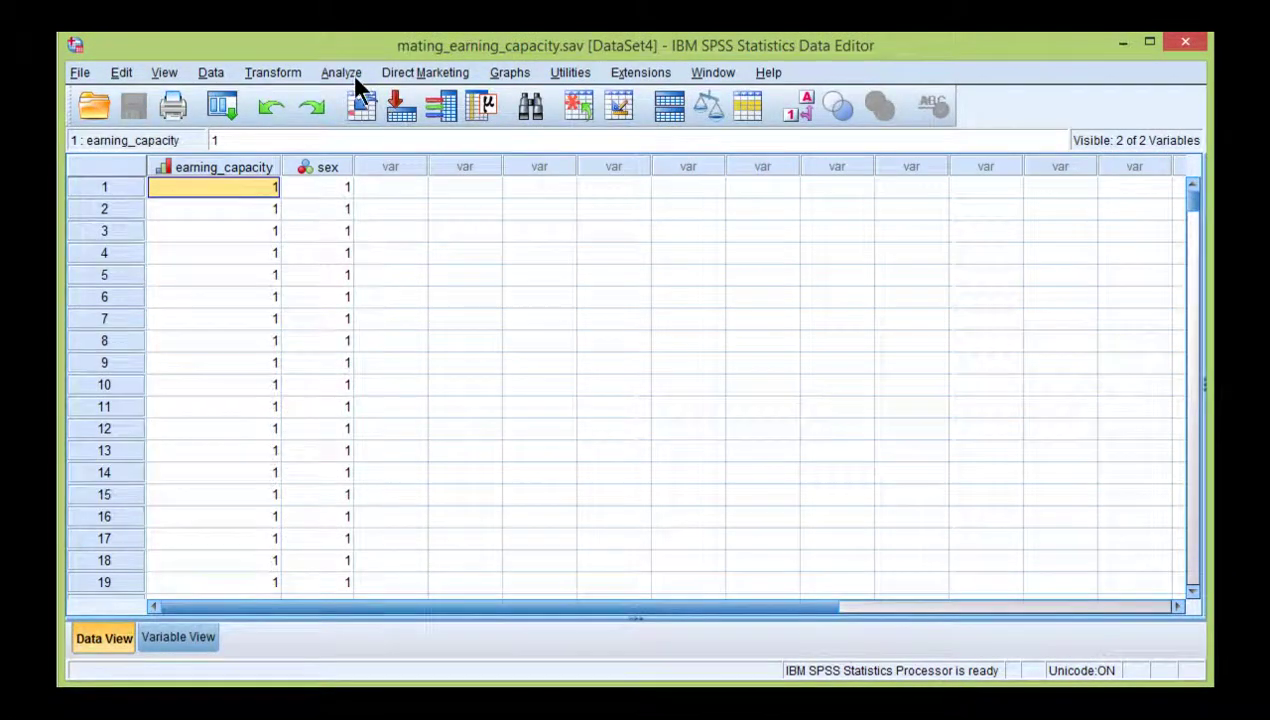
- Set up Two-Independent-Samples Tests with earning_capacity as test variable, sex as grouping variable
{"action": "left_click", "coordinate": [343, 76]}
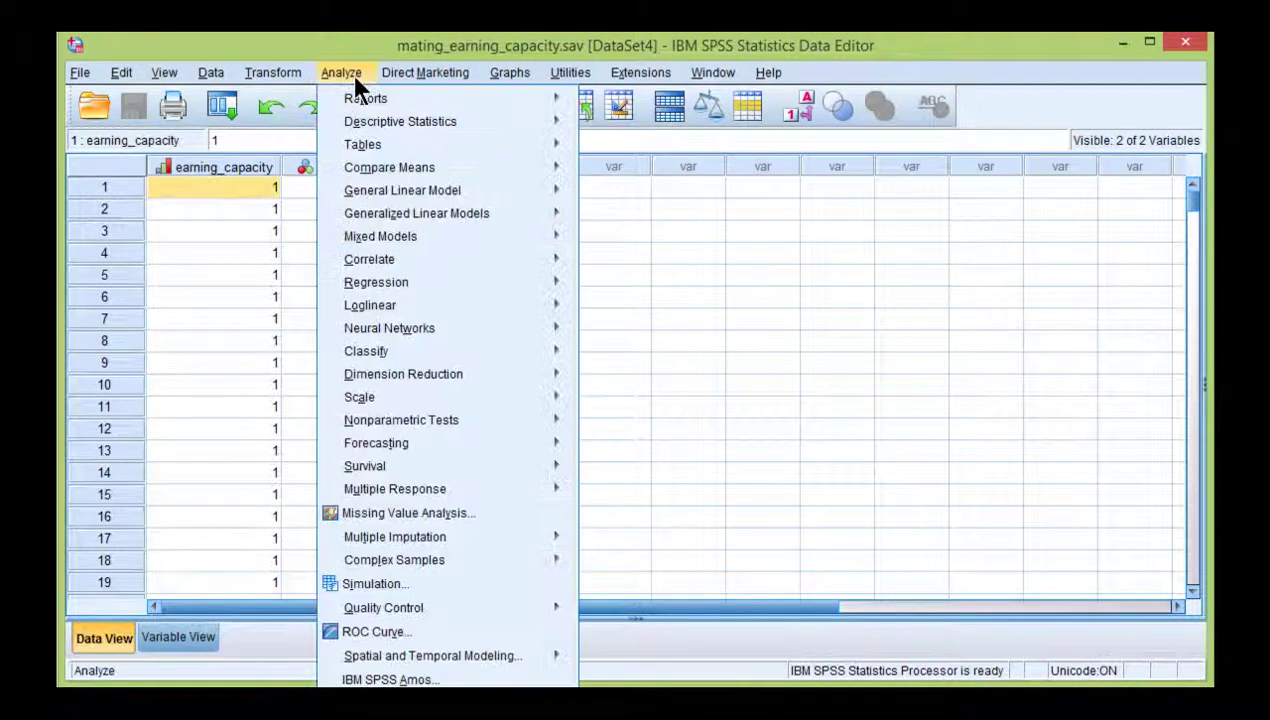
{"action": "mouse_move", "coordinate": [458, 418]}
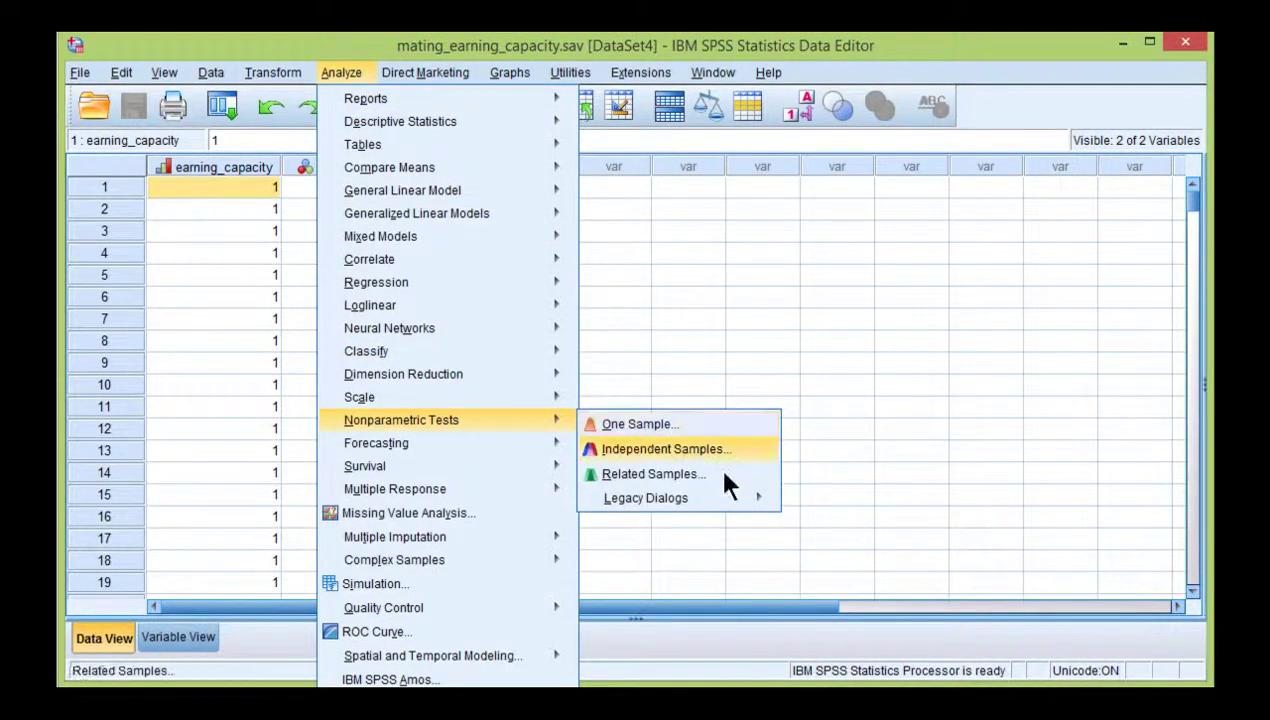
{"action": "mouse_move", "coordinate": [757, 500]}
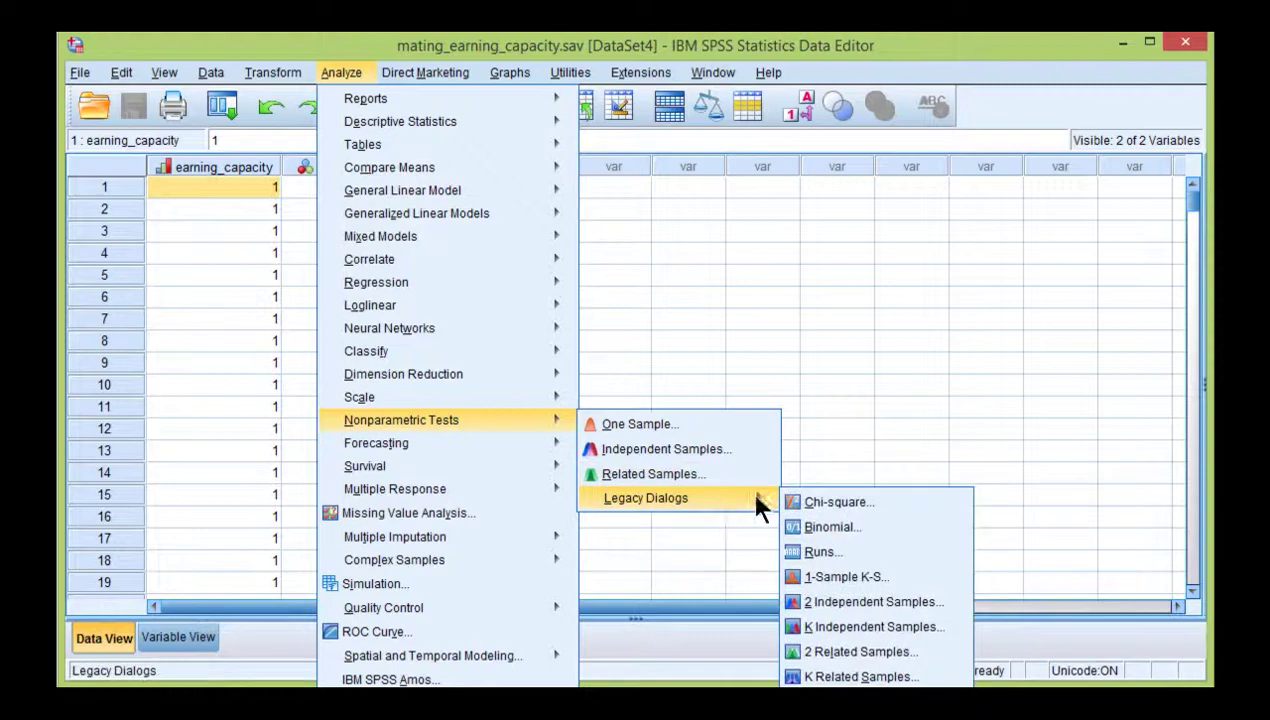
{"action": "left_click", "coordinate": [856, 602]}
{"action": "left_click_drag", "start_coordinate": [760, 370], "coordinate": [564, 200]}
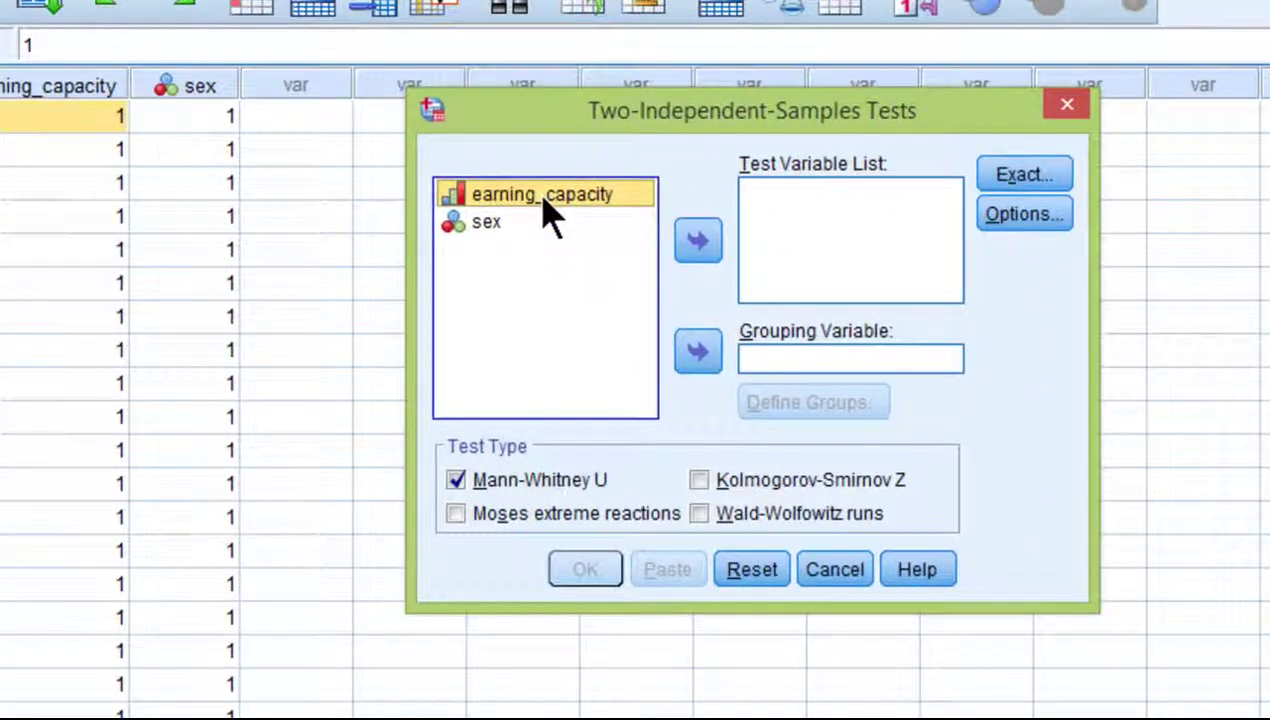
{"action": "left_click", "coordinate": [682, 238]}
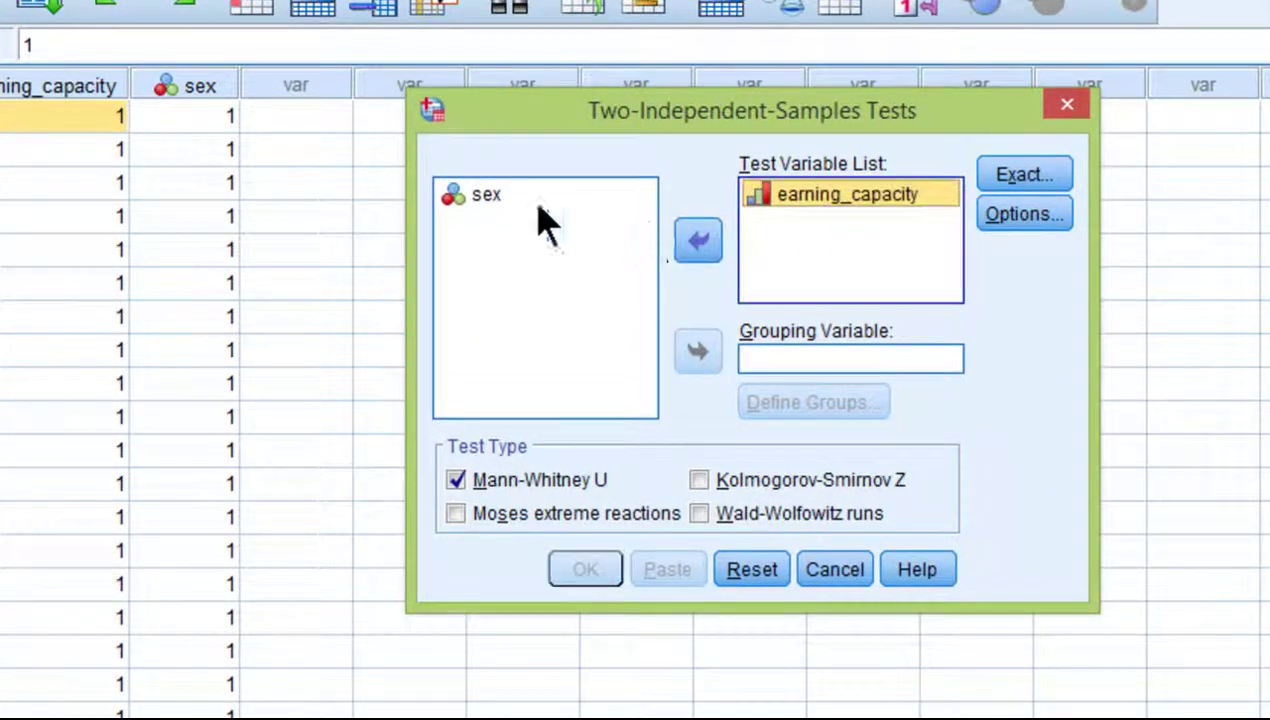
{"action": "left_click", "coordinate": [499, 207]}
{"action": "left_click", "coordinate": [698, 352]}
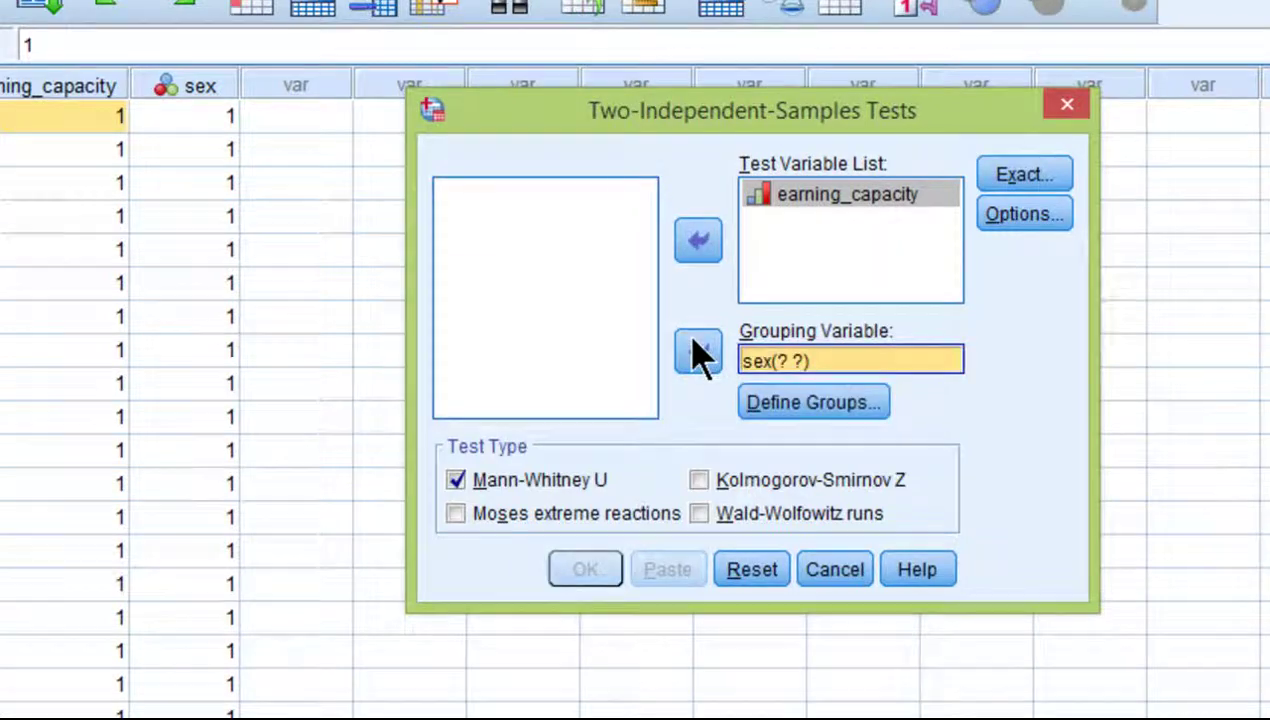
- Define the sex groups as codes 1 and 2
{"action": "left_click", "coordinate": [806, 405]}
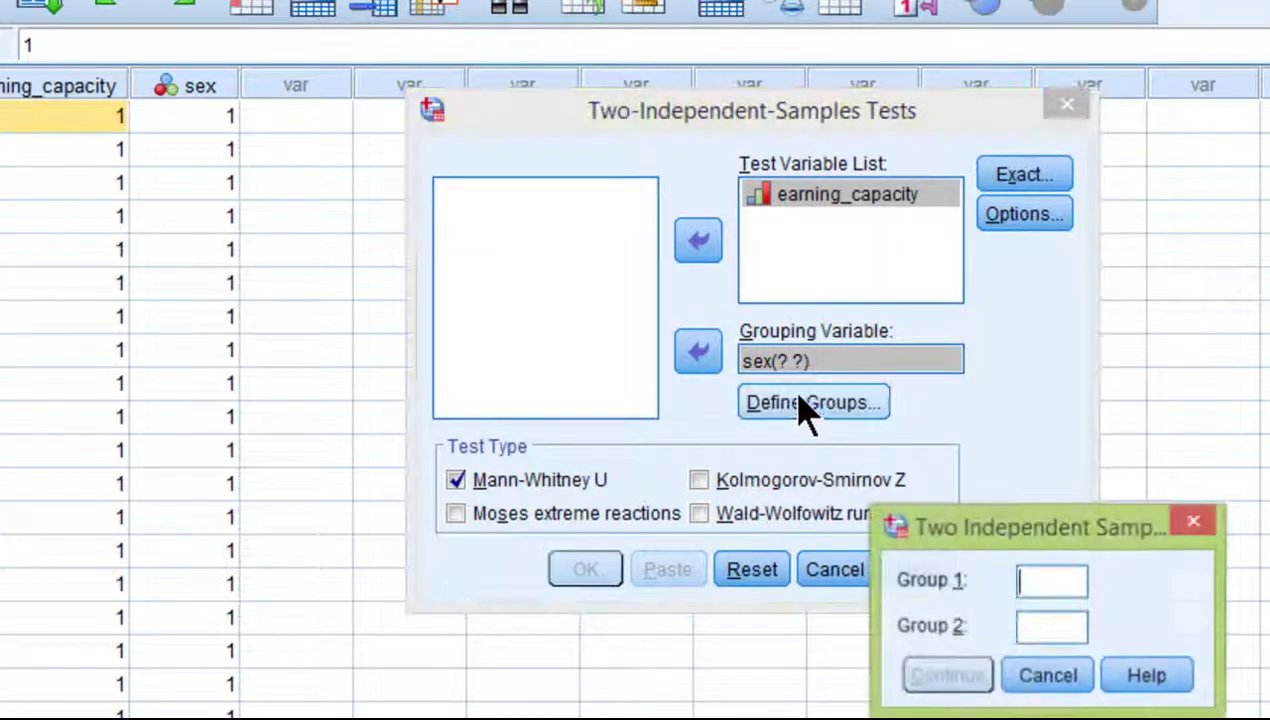
{"action": "type", "text": "1"}
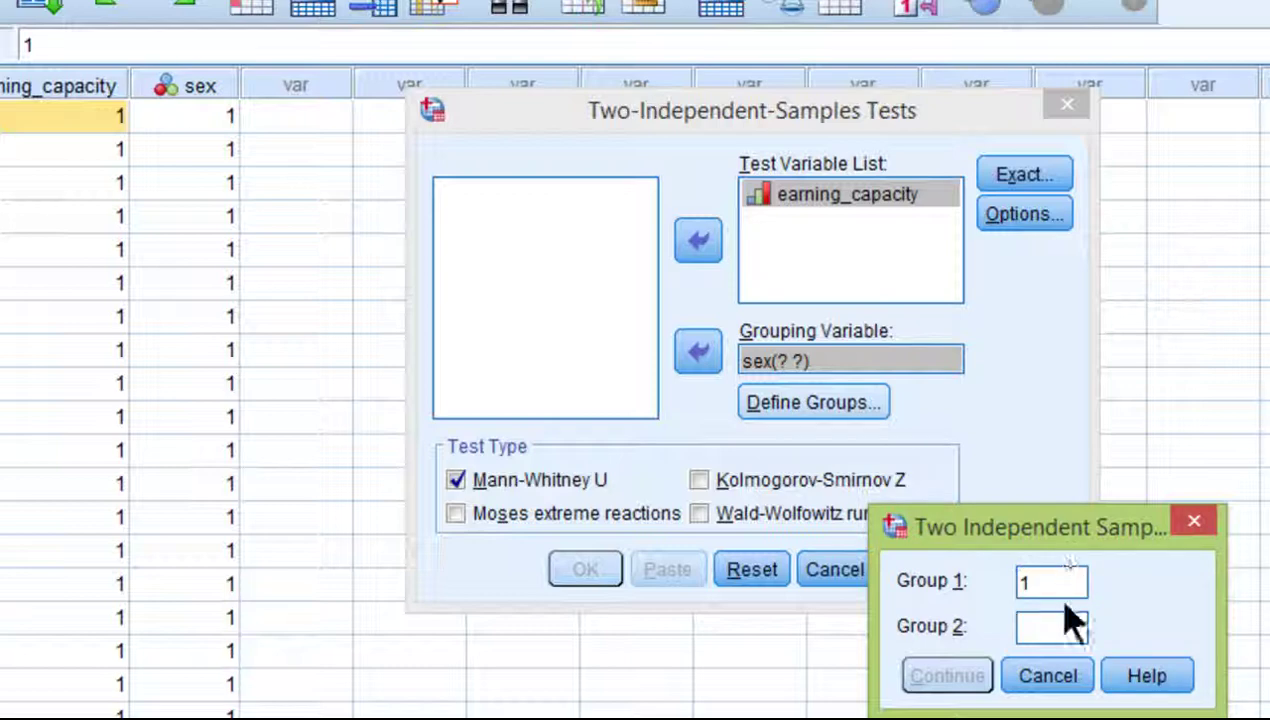
{"action": "key", "text": "Tab"}
{"action": "type", "text": "2"}
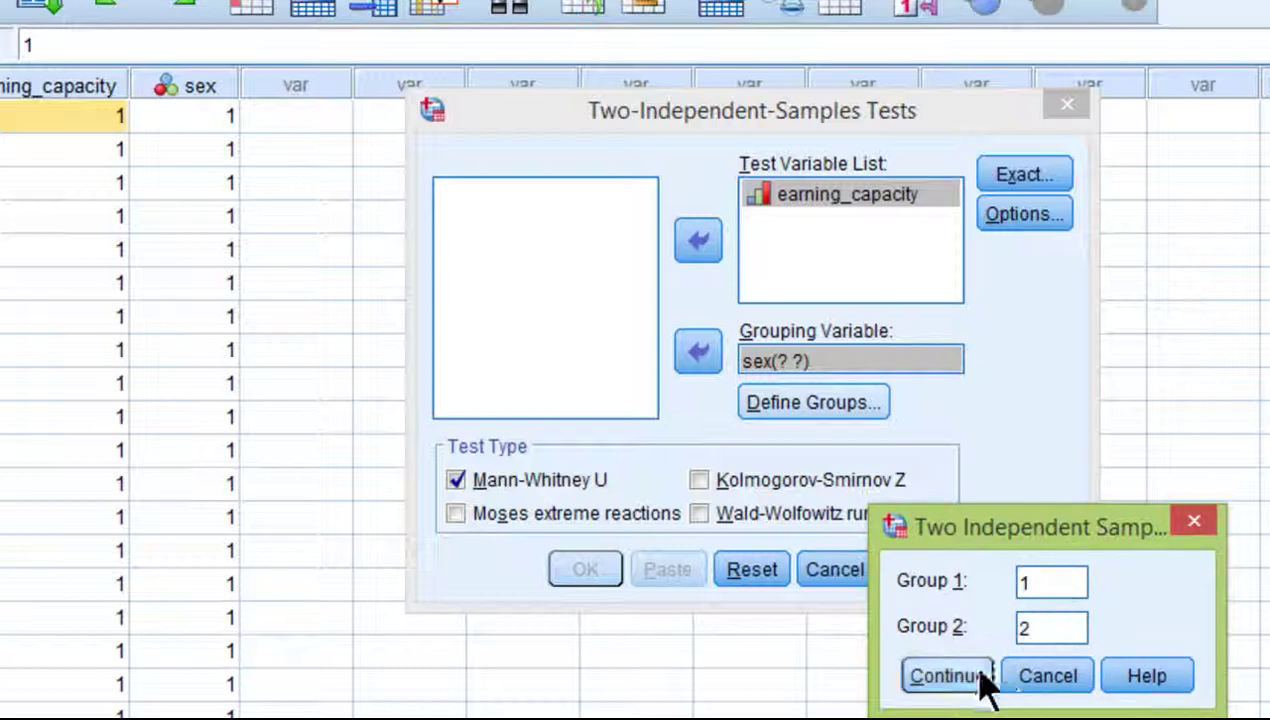
{"action": "left_click", "coordinate": [950, 677]}
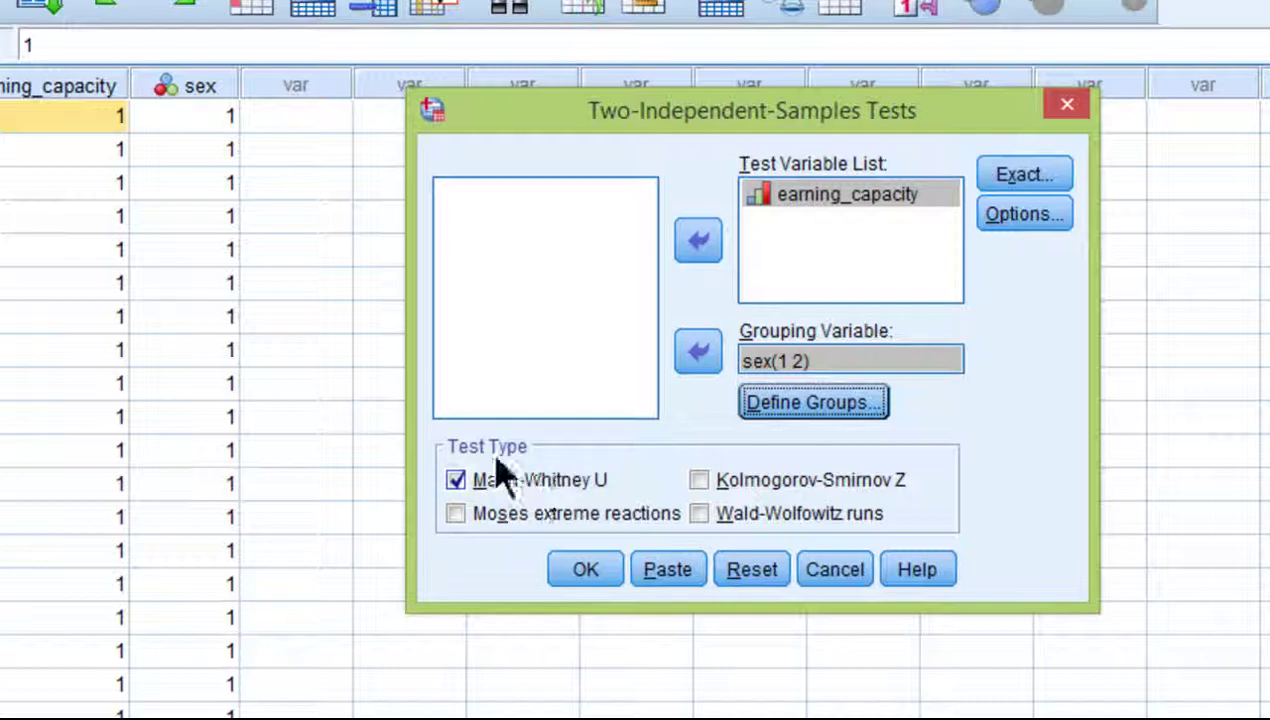
- Include descriptive statistics and run the Mann-Whitney U test
{"action": "left_click", "coordinate": [1046, 214]}
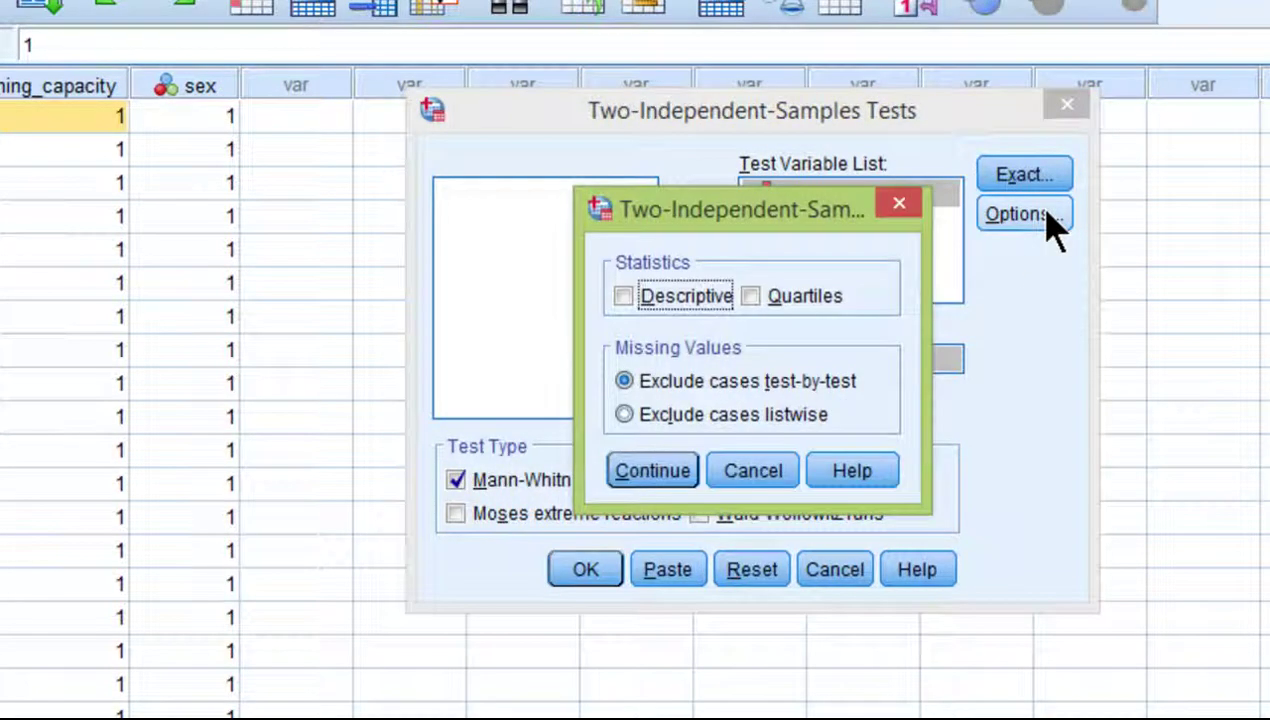
{"action": "left_click", "coordinate": [703, 320]}
{"action": "left_click", "coordinate": [648, 471]}
{"action": "left_click", "coordinate": [585, 570]}
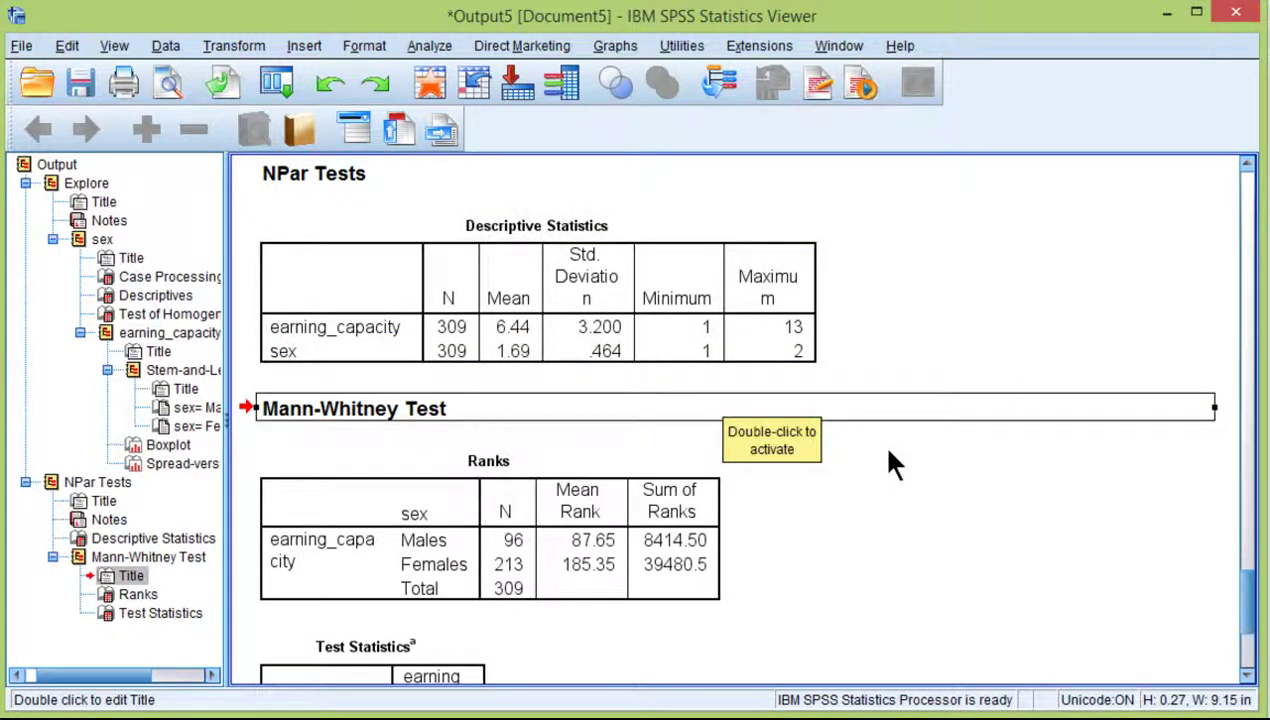
{"action": "scroll", "coordinate": [889, 452], "scroll_direction": "down", "scroll_amount": 3}
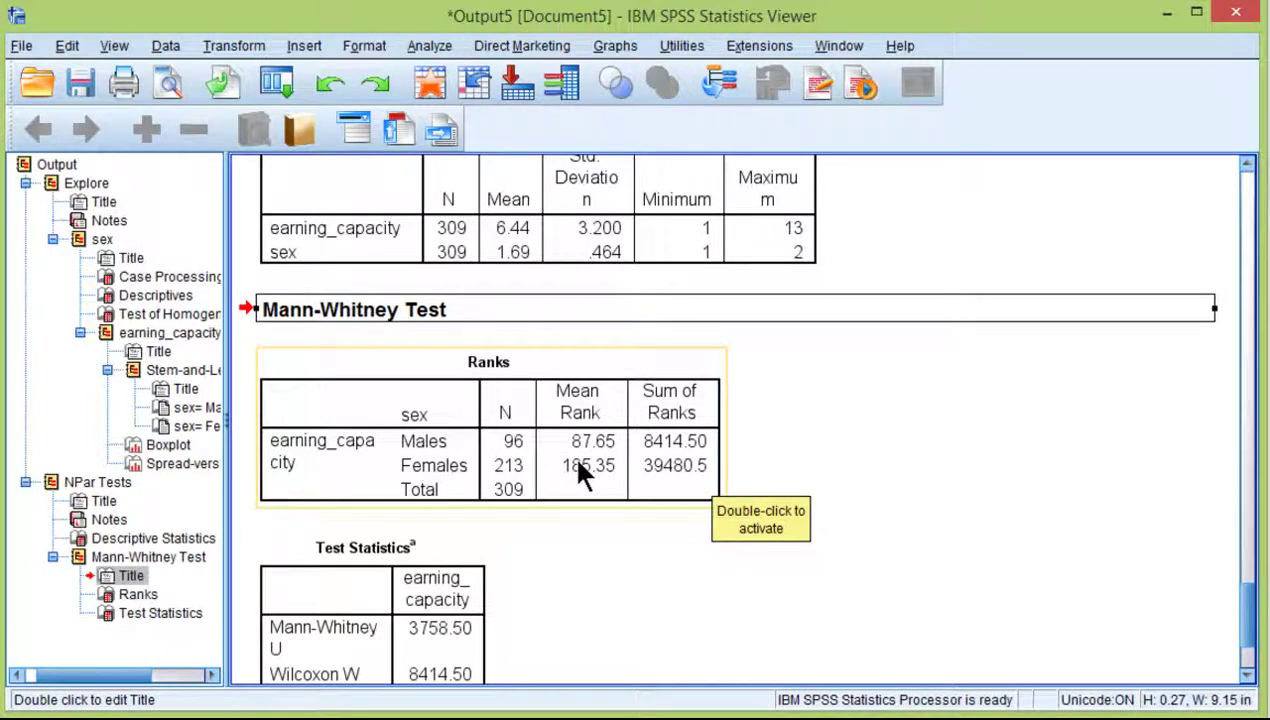
- Minimize the output and check earning_capacity value 13 in row 96 of the data
{"action": "left_click", "coordinate": [1162, 15]}
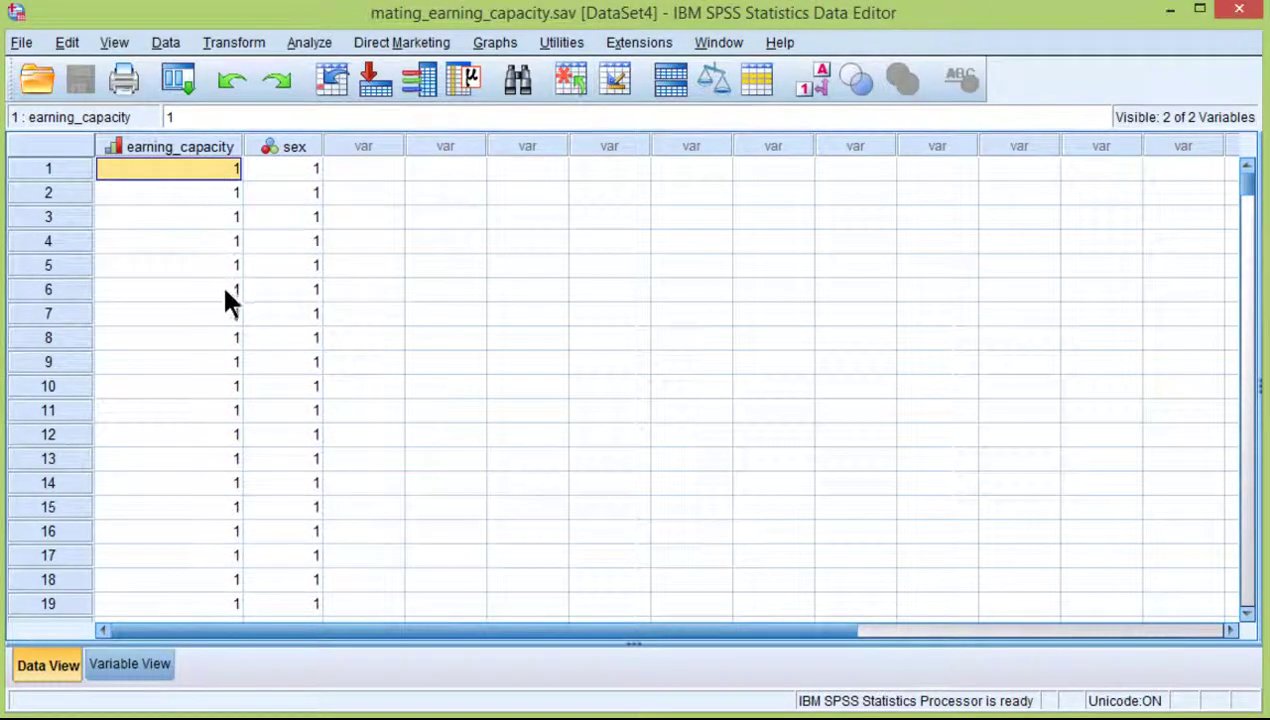
{"action": "scroll", "coordinate": [220, 316], "scroll_direction": "down", "scroll_amount": 10}
{"action": "scroll", "coordinate": [220, 316], "scroll_direction": "up", "scroll_amount": 10}
{"action": "scroll", "coordinate": [225, 330], "scroll_direction": "down", "scroll_amount": 20}
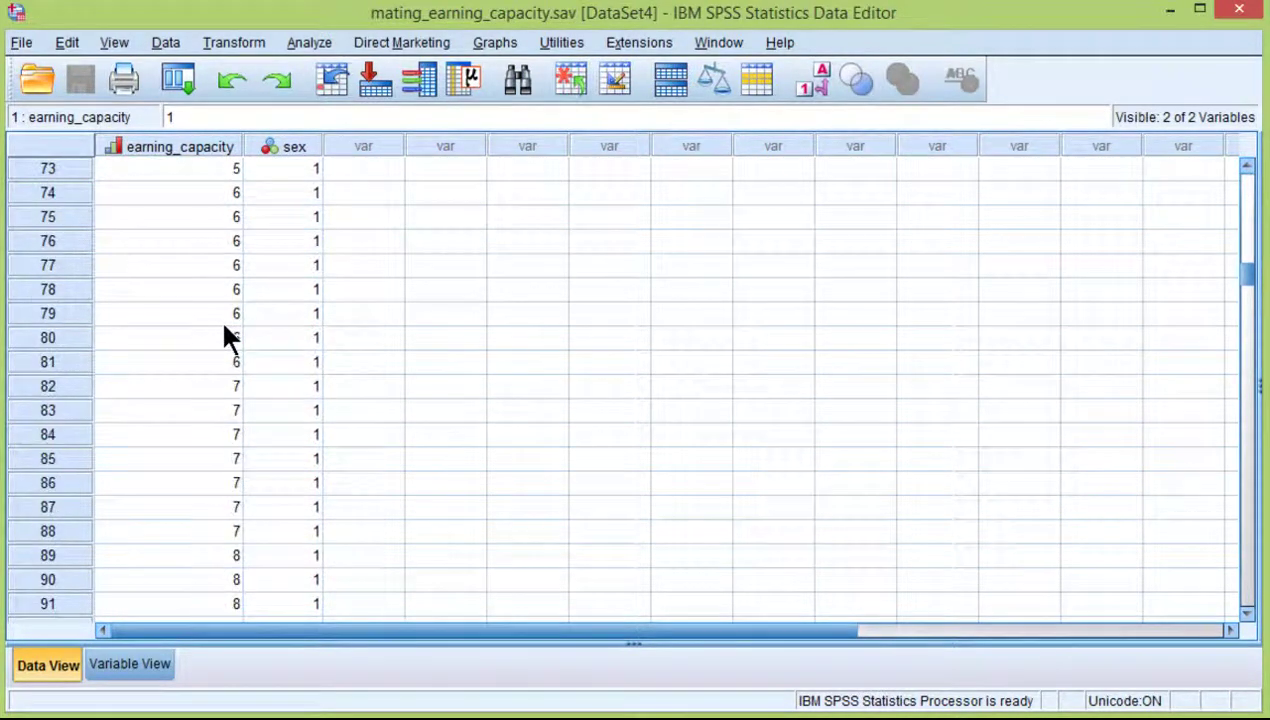
{"action": "scroll", "coordinate": [225, 338], "scroll_direction": "down", "scroll_amount": 6}
{"action": "left_click", "coordinate": [222, 290]}
{"action": "scroll", "coordinate": [235, 320], "scroll_direction": "up", "scroll_amount": 6}
{"action": "scroll", "coordinate": [343, 370], "scroll_direction": "up", "scroll_amount": 20}
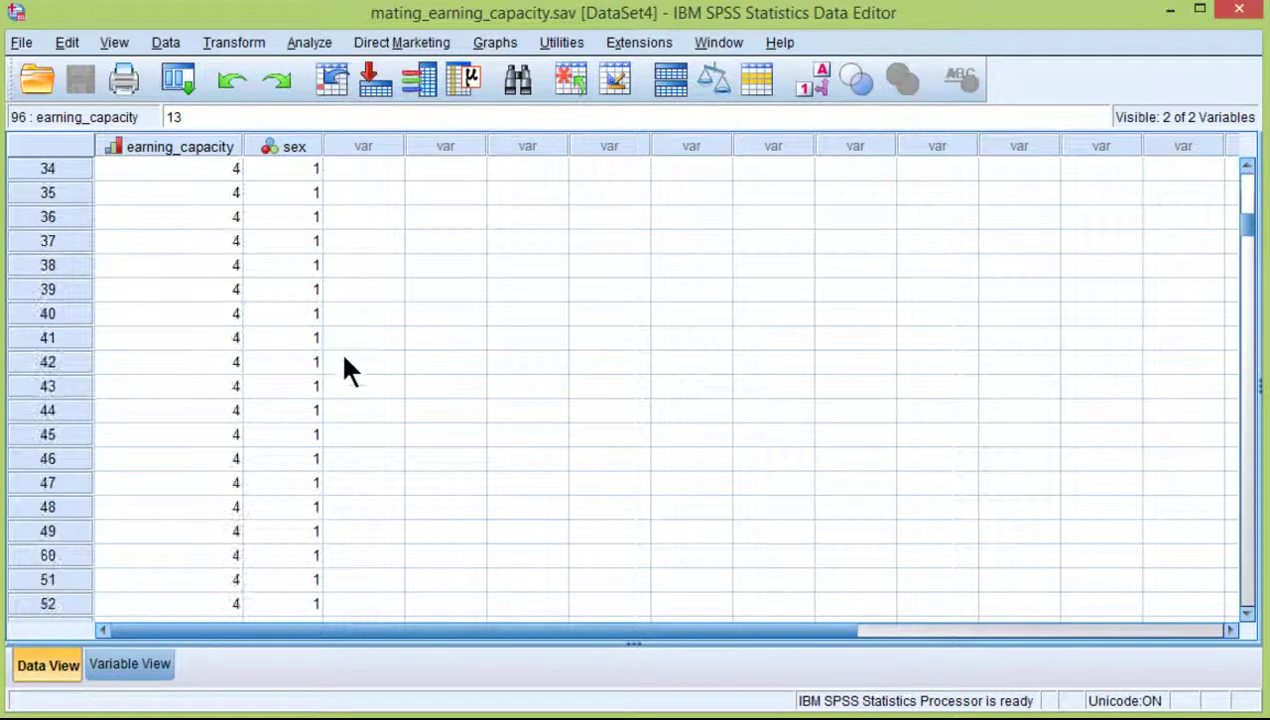
- Split the file by sex using Compare groups
{"action": "left_click", "coordinate": [312, 43]}
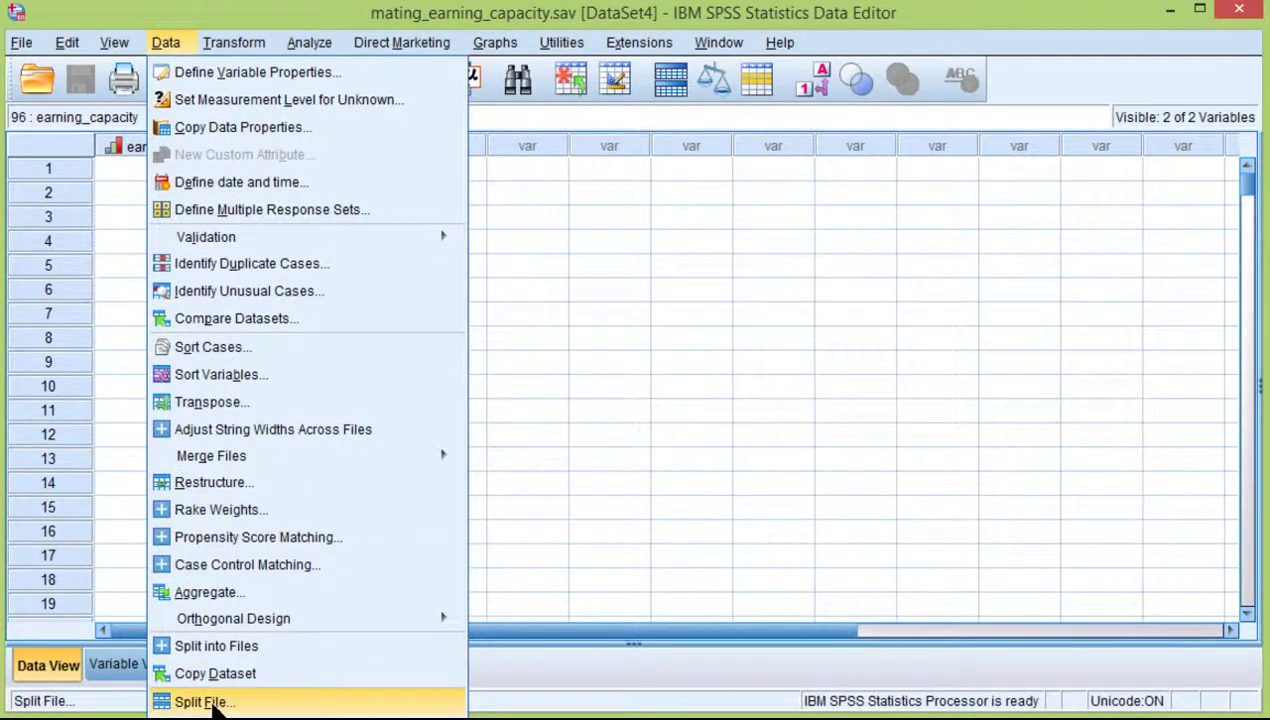
{"action": "left_click", "coordinate": [205, 701]}
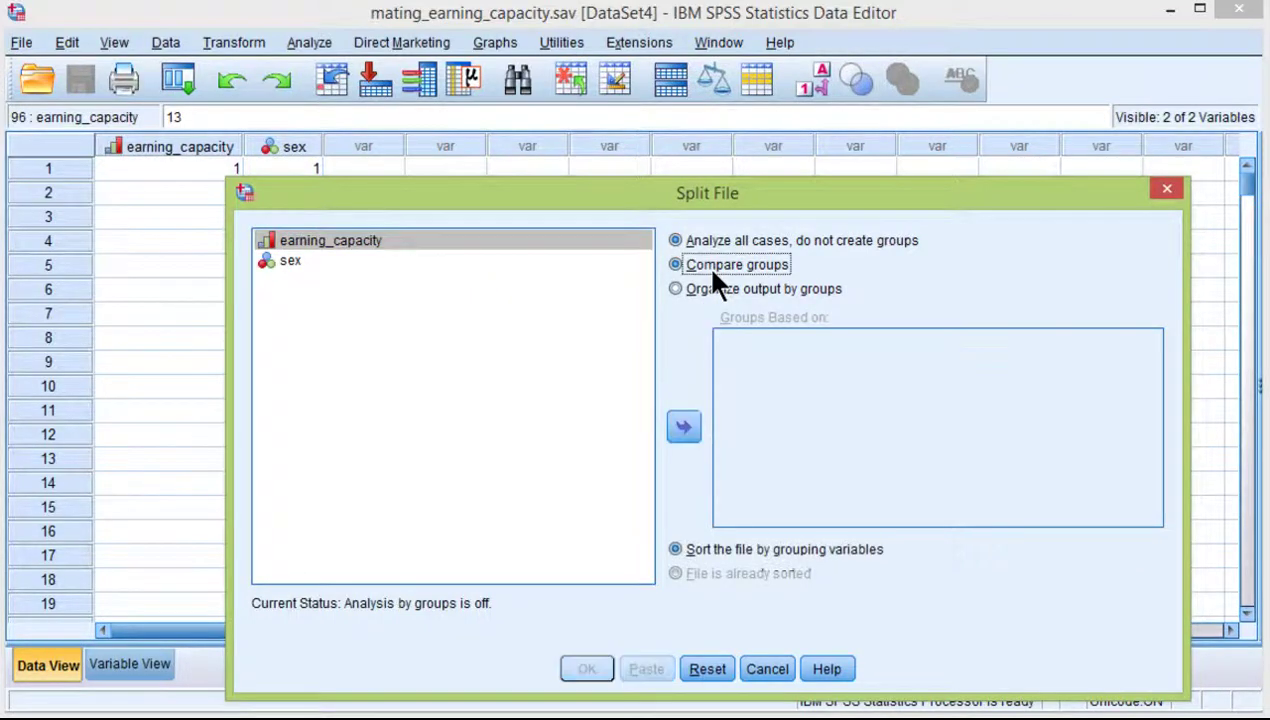
{"action": "left_click", "coordinate": [710, 267]}
{"action": "left_click", "coordinate": [354, 259]}
{"action": "left_click", "coordinate": [684, 428]}
{"action": "left_click", "coordinate": [588, 669]}
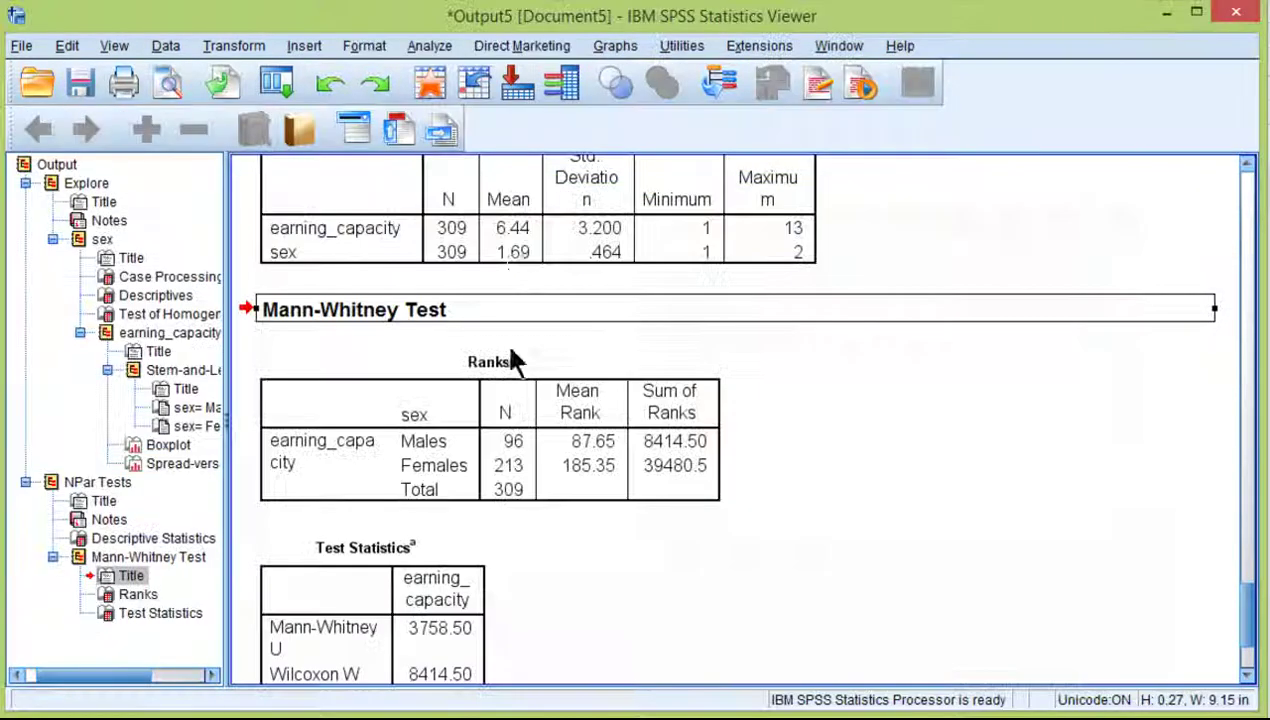
- Set up a Frequencies analysis of earning_capacity
{"action": "left_click", "coordinate": [429, 46]}
{"action": "mouse_move", "coordinate": [490, 105]}
{"action": "left_click", "coordinate": [719, 105]}
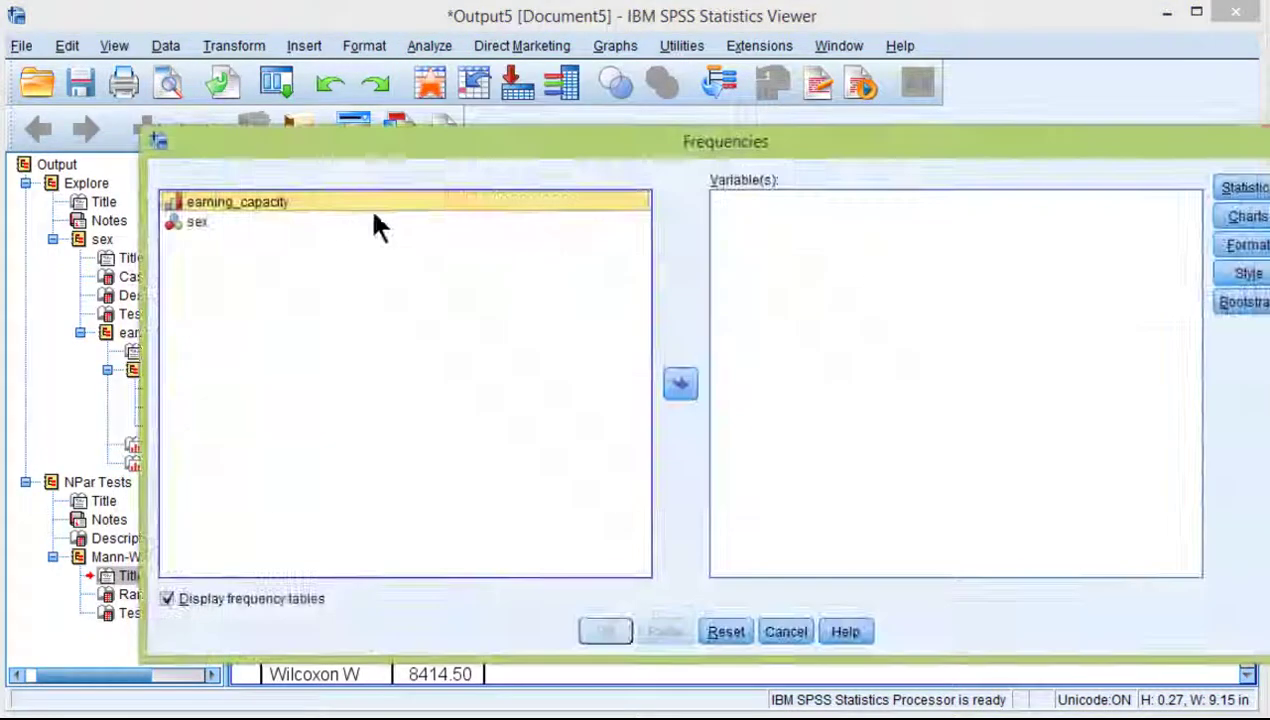
{"action": "left_click", "coordinate": [680, 384]}
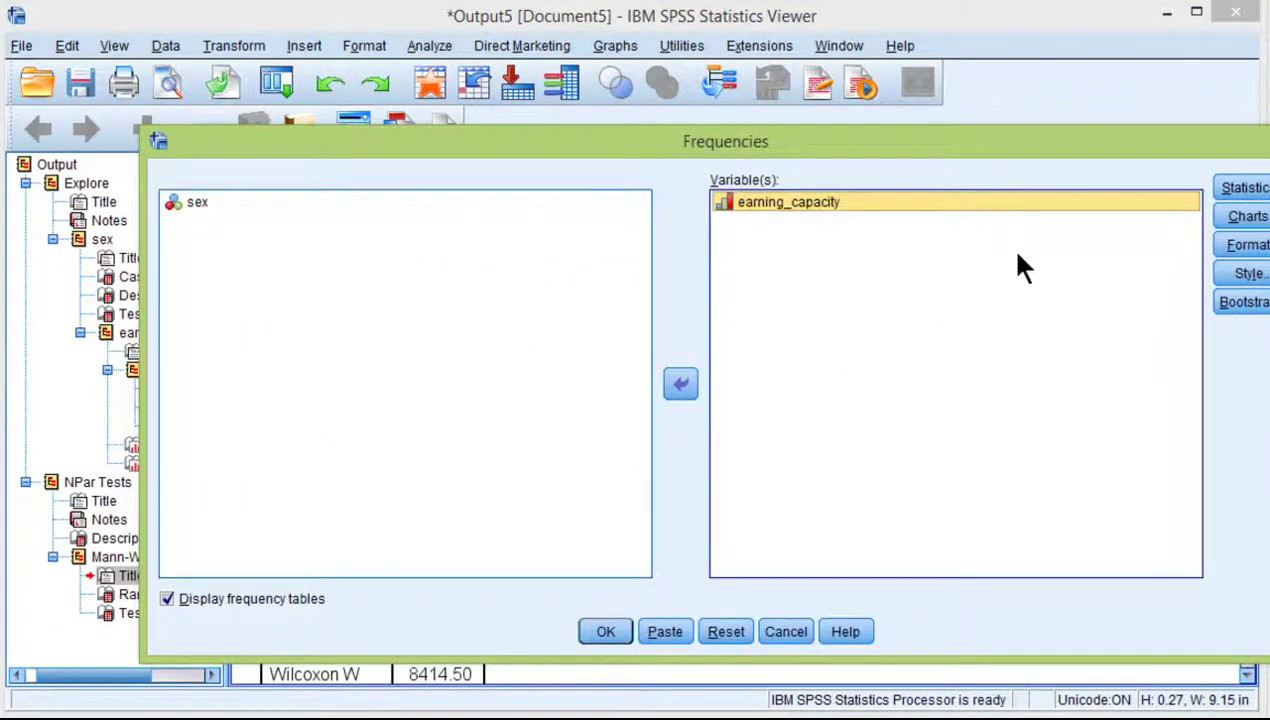
{"action": "left_click", "coordinate": [1240, 190]}
{"action": "left_click_drag", "start_coordinate": [1134, 147], "coordinate": [1046, 133]}
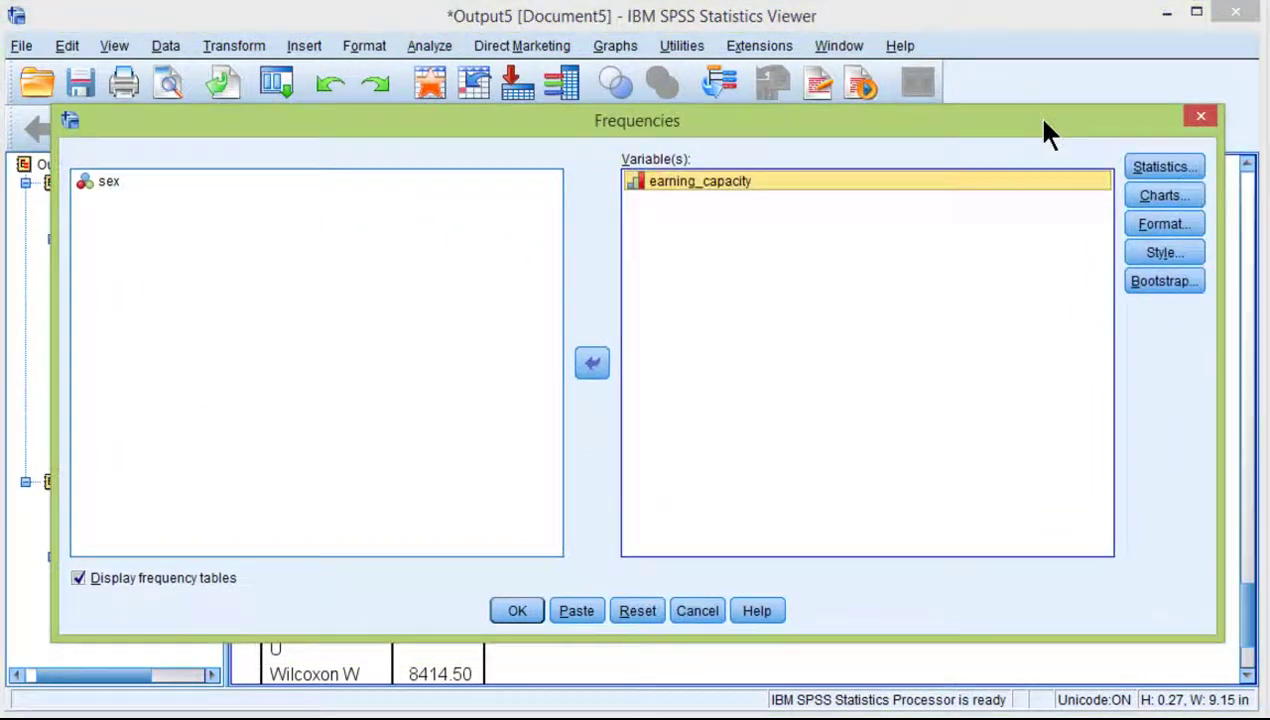
- Request only the mean, suppress frequency tables, and run Frequencies
{"action": "left_click", "coordinate": [1160, 167]}
{"action": "left_click", "coordinate": [829, 90]}
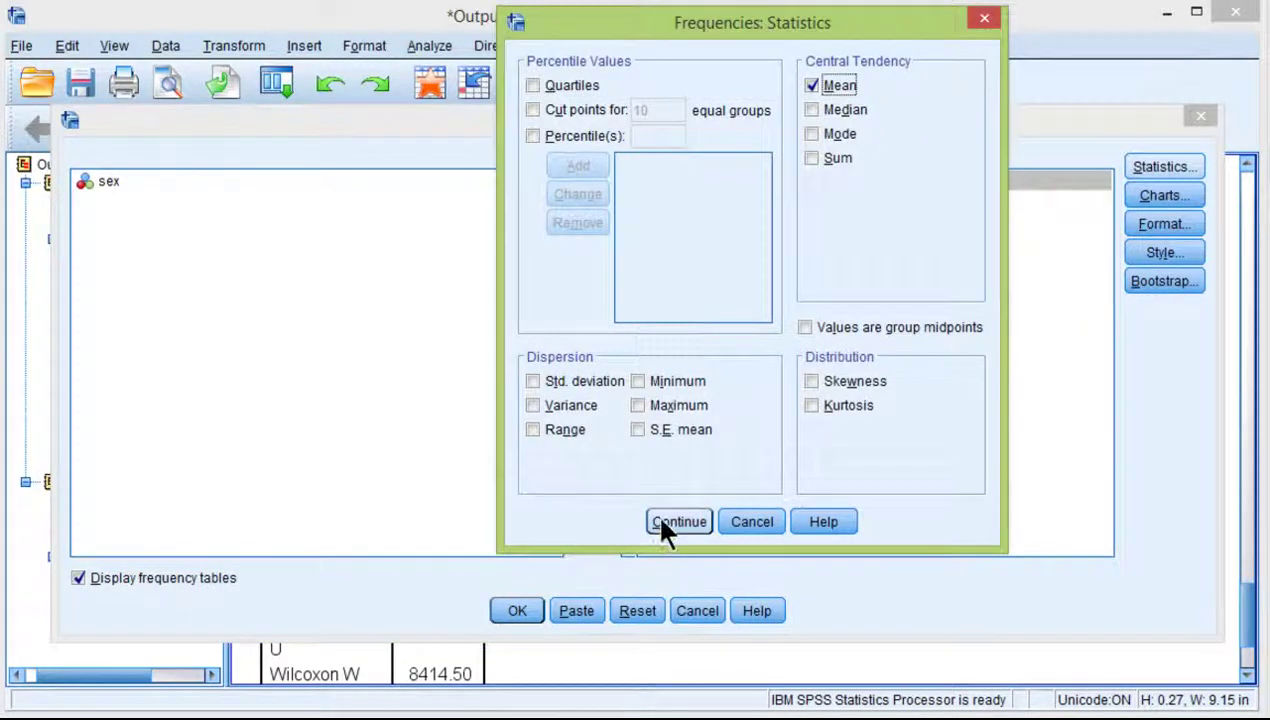
{"action": "left_click", "coordinate": [675, 521]}
{"action": "left_click", "coordinate": [79, 580]}
{"action": "left_click", "coordinate": [514, 611]}
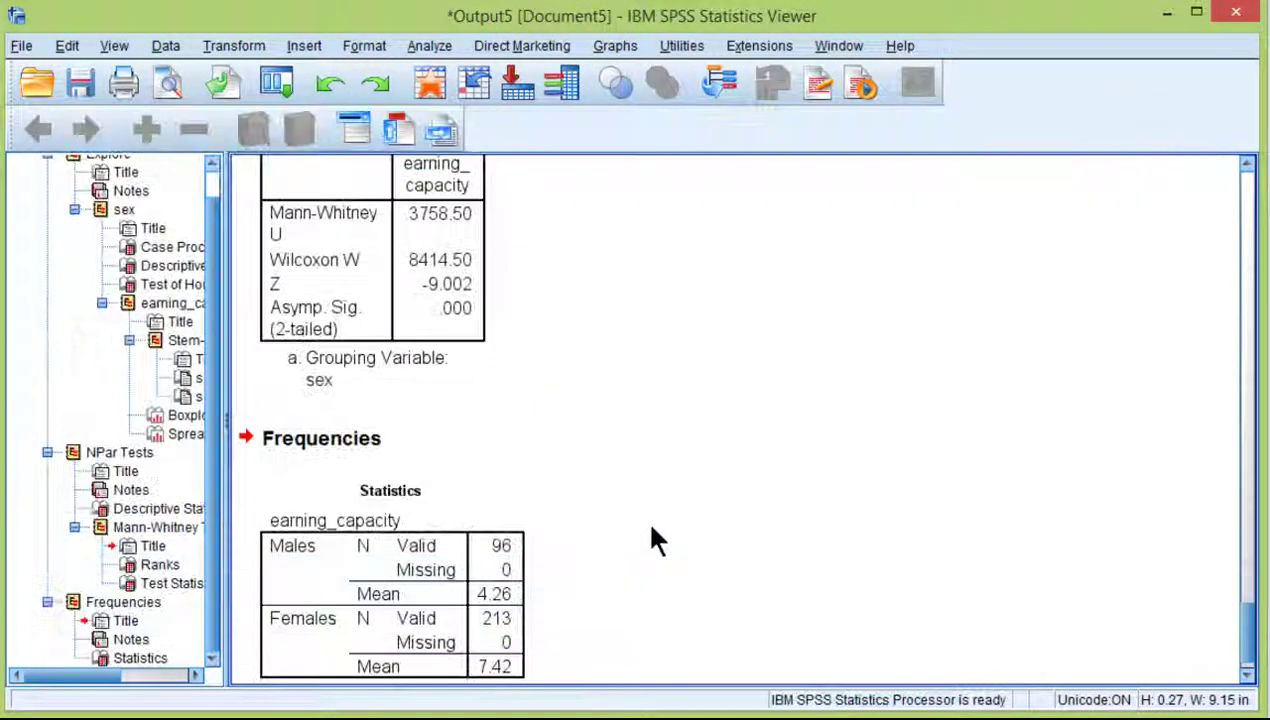
- Examine the Statistics table showing means 4.26 for males and 7.42 for females
{"action": "left_click", "coordinate": [486, 564]}
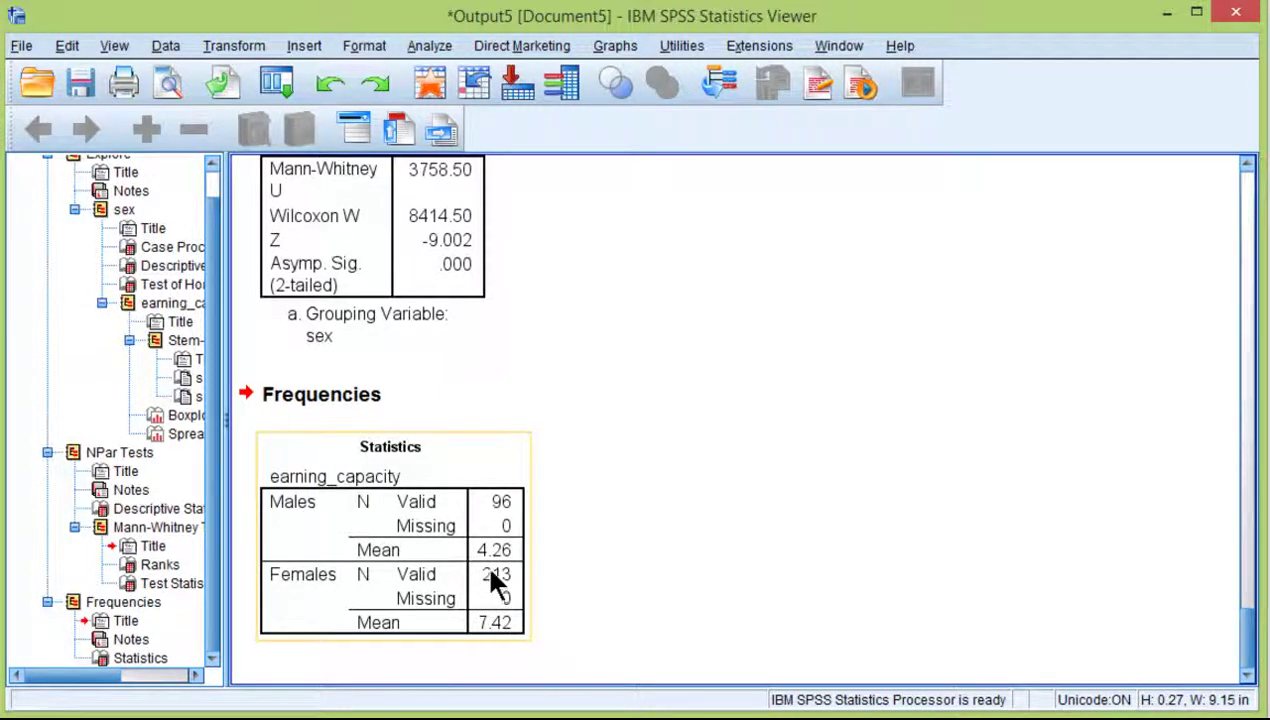
{"action": "left_click", "coordinate": [578, 562]}
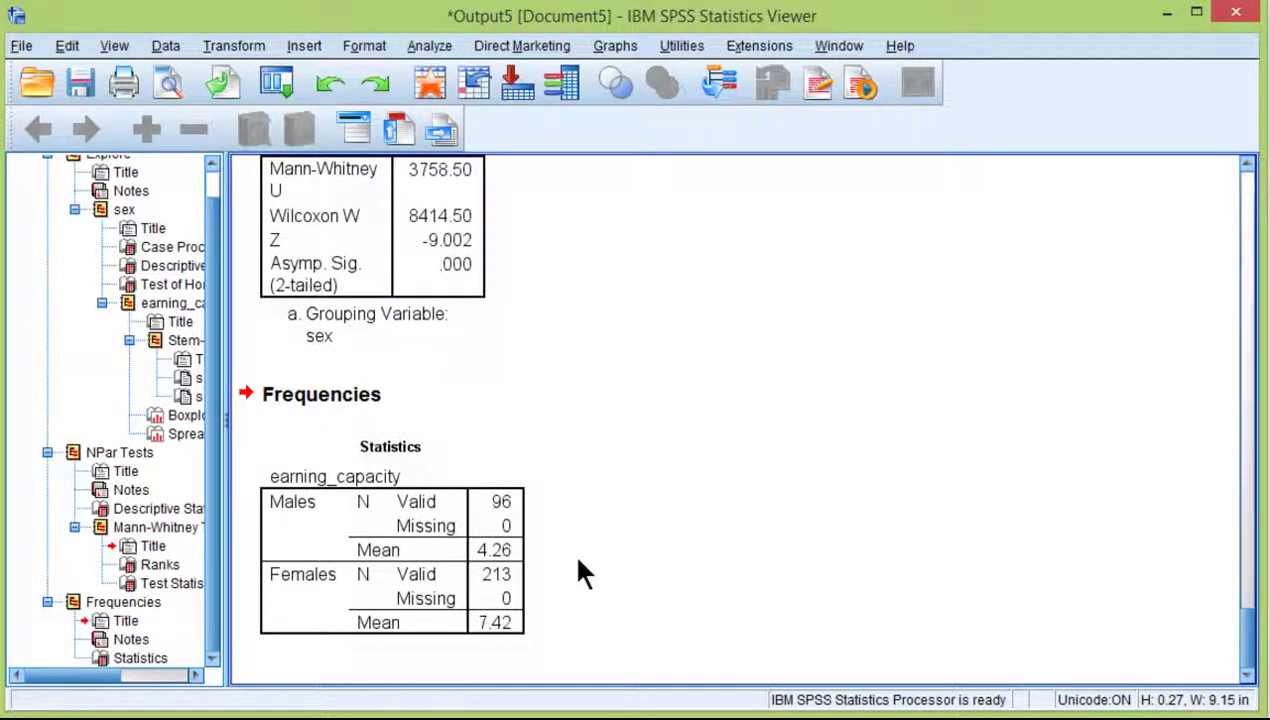
{"action": "left_click", "coordinate": [520, 590]}
{"action": "left_click", "coordinate": [492, 640]}
{"action": "left_click", "coordinate": [495, 648]}
{"action": "left_click", "coordinate": [950, 384]}
{"action": "left_click", "coordinate": [1164, 16]}
{"action": "scroll", "coordinate": [349, 468], "scroll_direction": "down", "scroll_amount": 20}
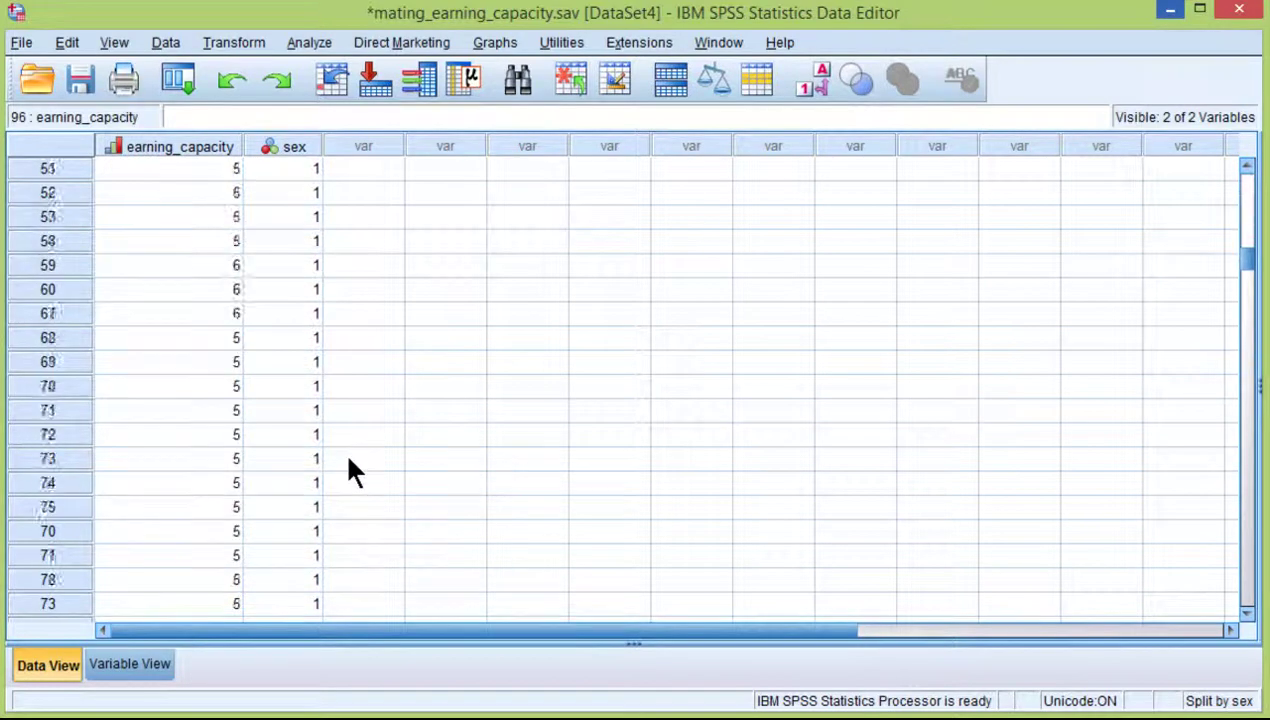
{"action": "scroll", "coordinate": [349, 463], "scroll_direction": "down", "scroll_amount": 4}
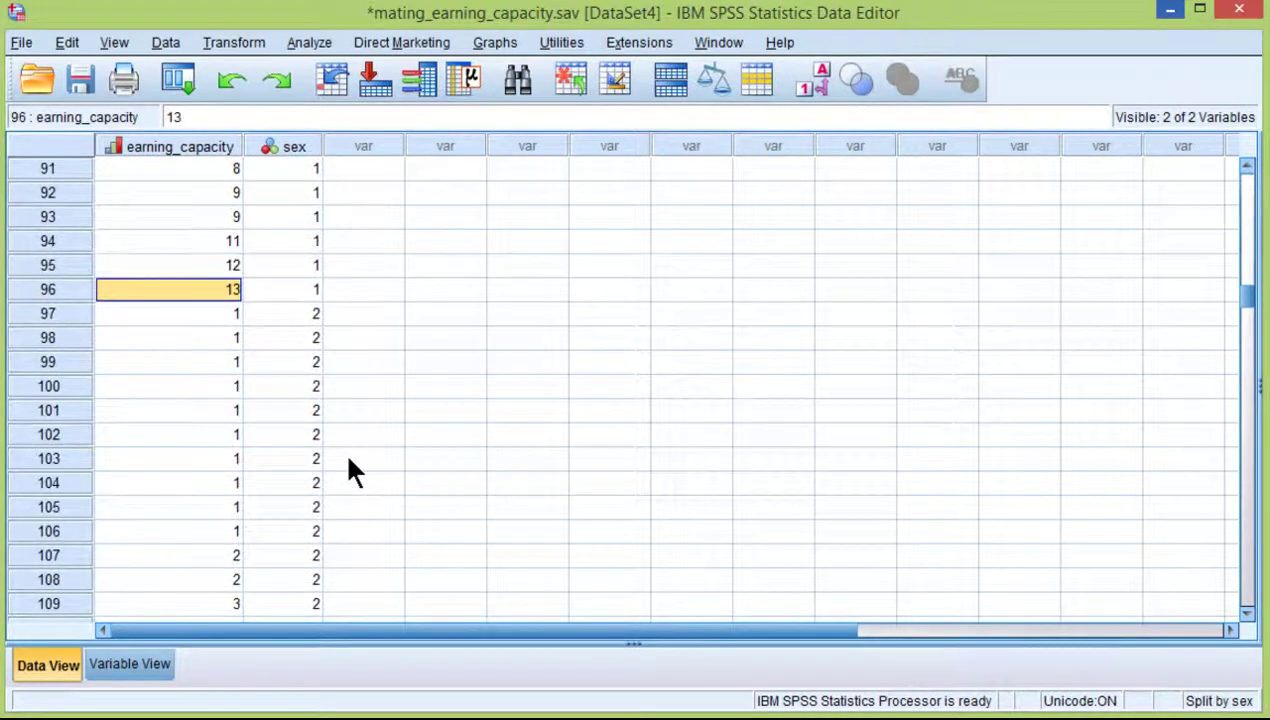
{"action": "left_click", "coordinate": [236, 241]}
{"action": "left_click", "coordinate": [230, 266]}
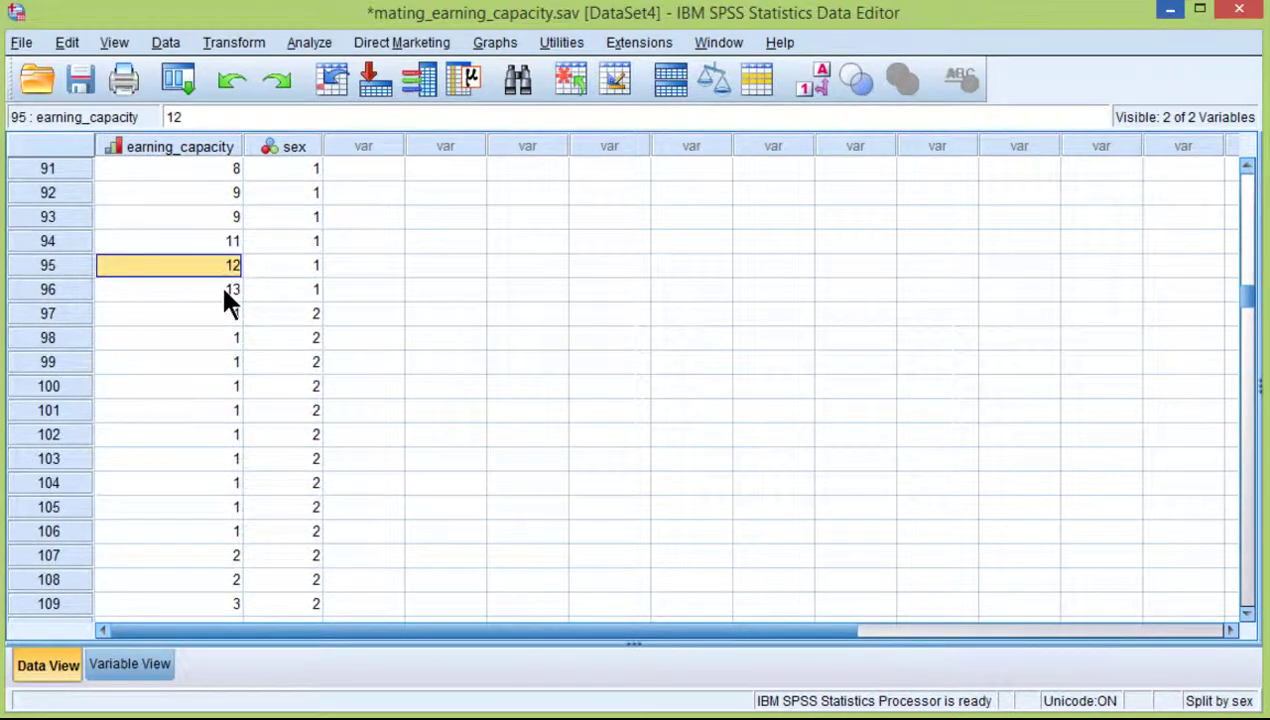
{"action": "left_click", "coordinate": [226, 290]}
{"action": "scroll", "coordinate": [420, 415], "scroll_direction": "up", "scroll_amount": 2}
{"action": "scroll", "coordinate": [345, 410], "scroll_direction": "down", "scroll_amount": 18}
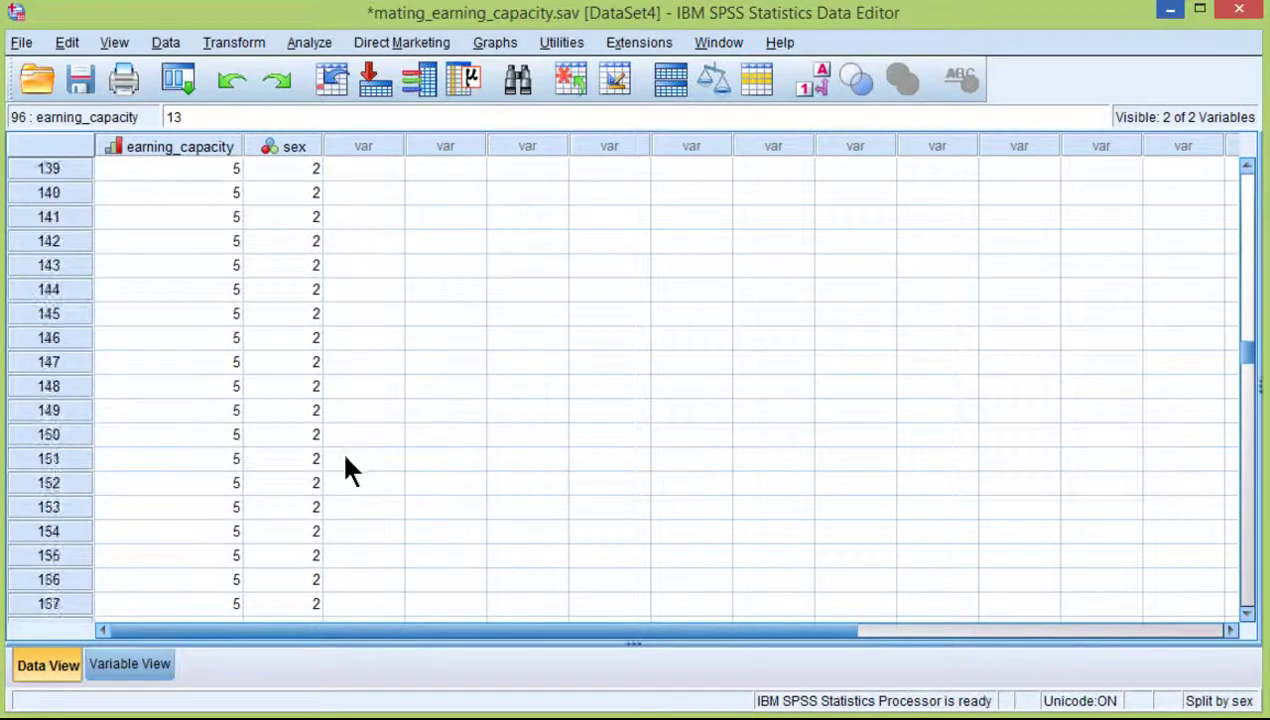
{"action": "scroll", "coordinate": [345, 462], "scroll_direction": "down", "scroll_amount": 20}
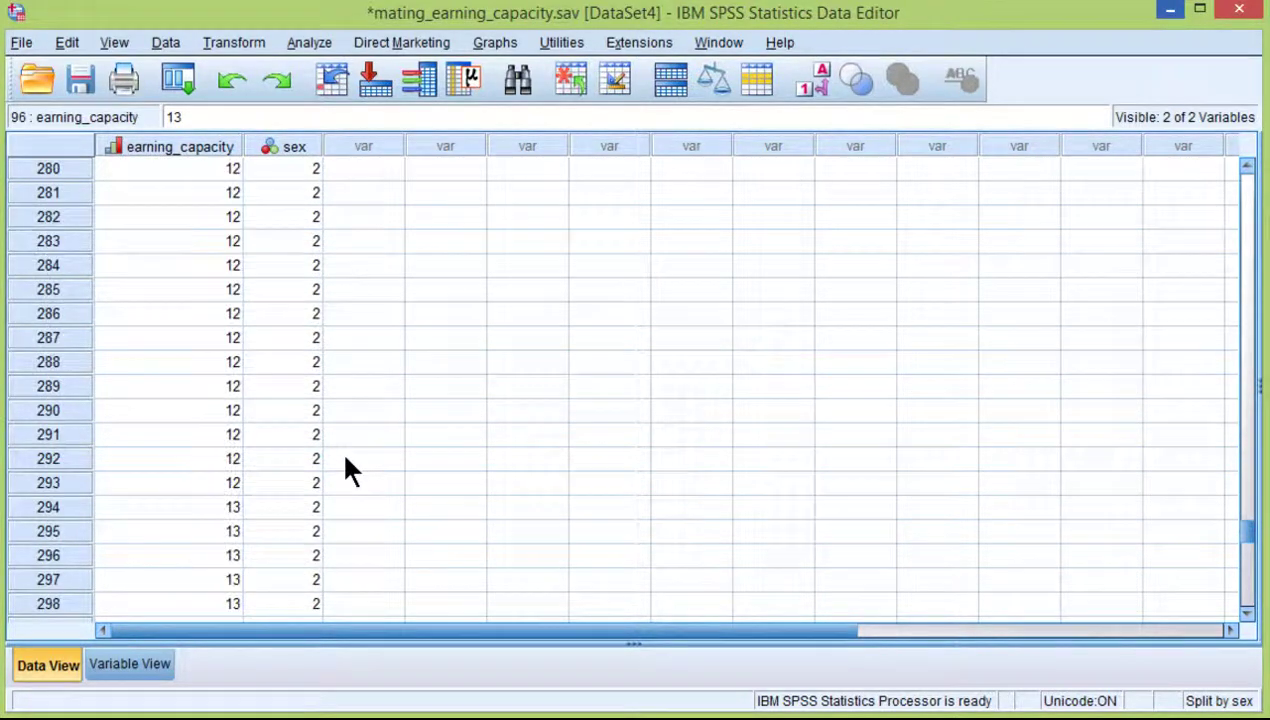
{"action": "scroll", "coordinate": [345, 470], "scroll_direction": "down", "scroll_amount": 5}
{"action": "scroll", "coordinate": [345, 470], "scroll_direction": "up", "scroll_amount": 10}
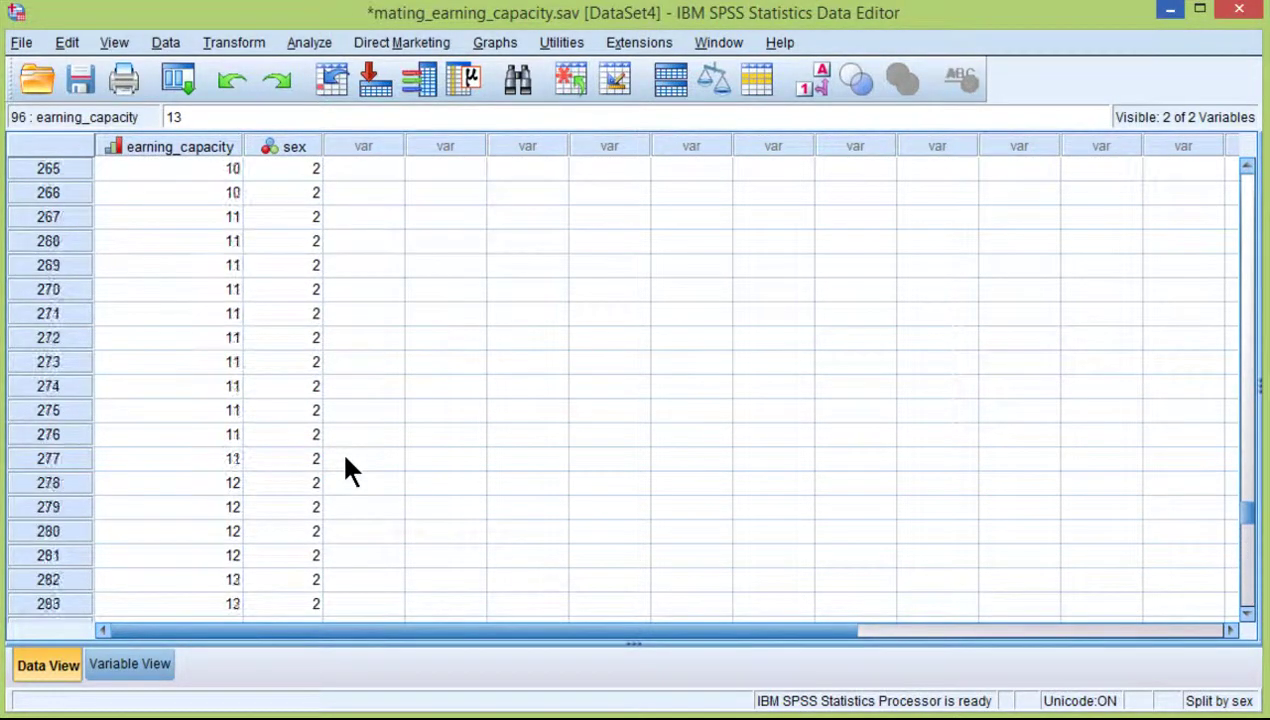
{"action": "scroll", "coordinate": [211, 385], "scroll_direction": "down", "scroll_amount": 12}
{"action": "scroll", "coordinate": [211, 385], "scroll_direction": "up", "scroll_amount": 10}
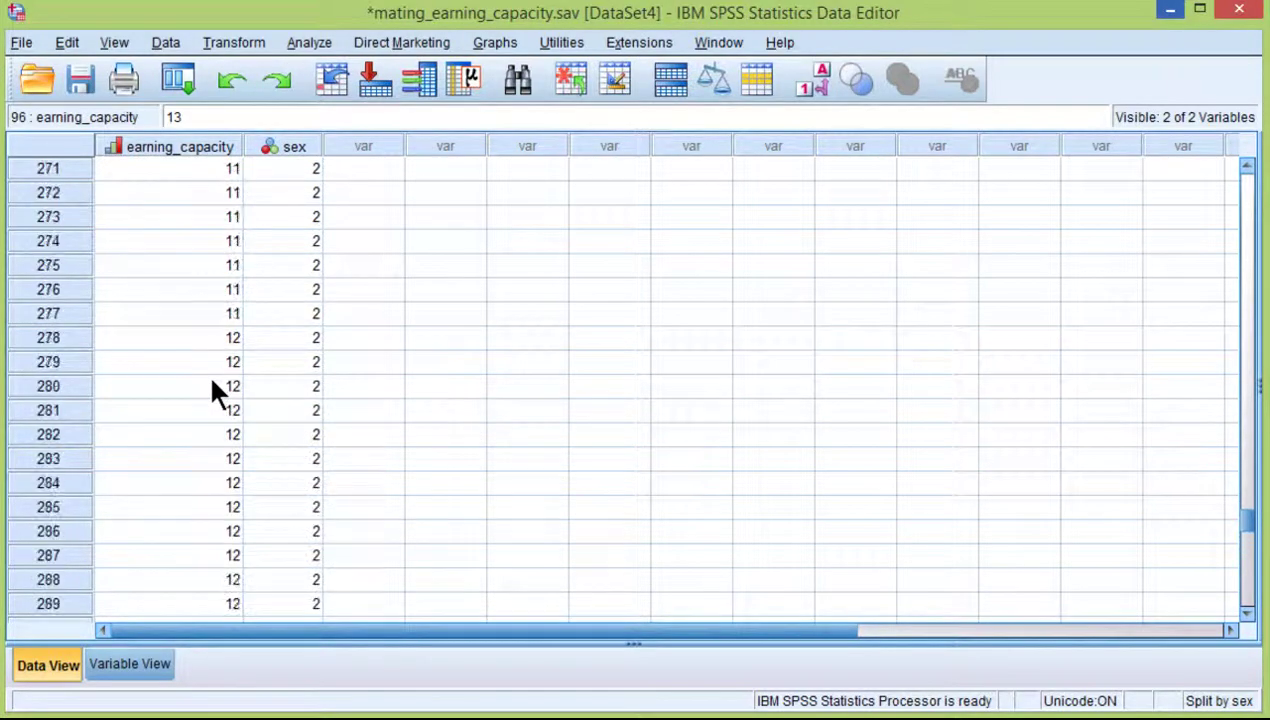
{"action": "scroll", "coordinate": [211, 382], "scroll_direction": "up", "scroll_amount": 4}
{"action": "scroll", "coordinate": [211, 382], "scroll_direction": "down", "scroll_amount": 3}
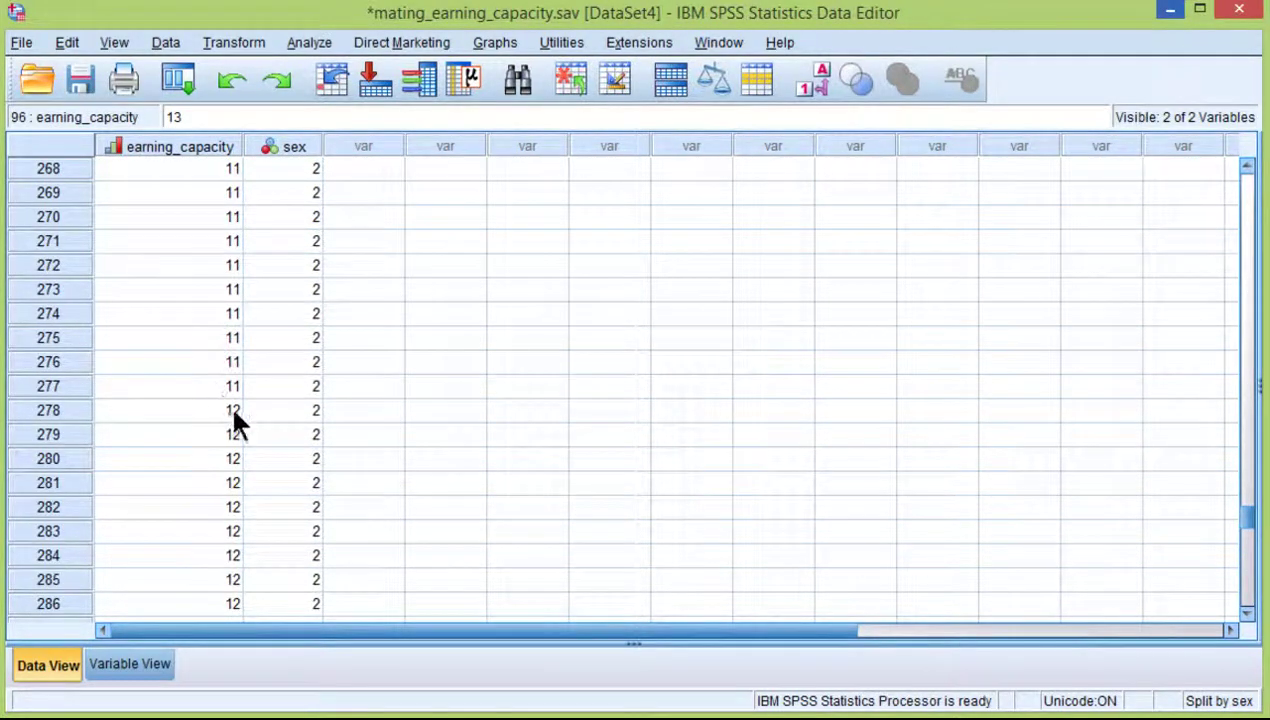
{"action": "scroll", "coordinate": [240, 400], "scroll_direction": "up", "scroll_amount": 20}
{"action": "key", "text": "alt+Tab"}
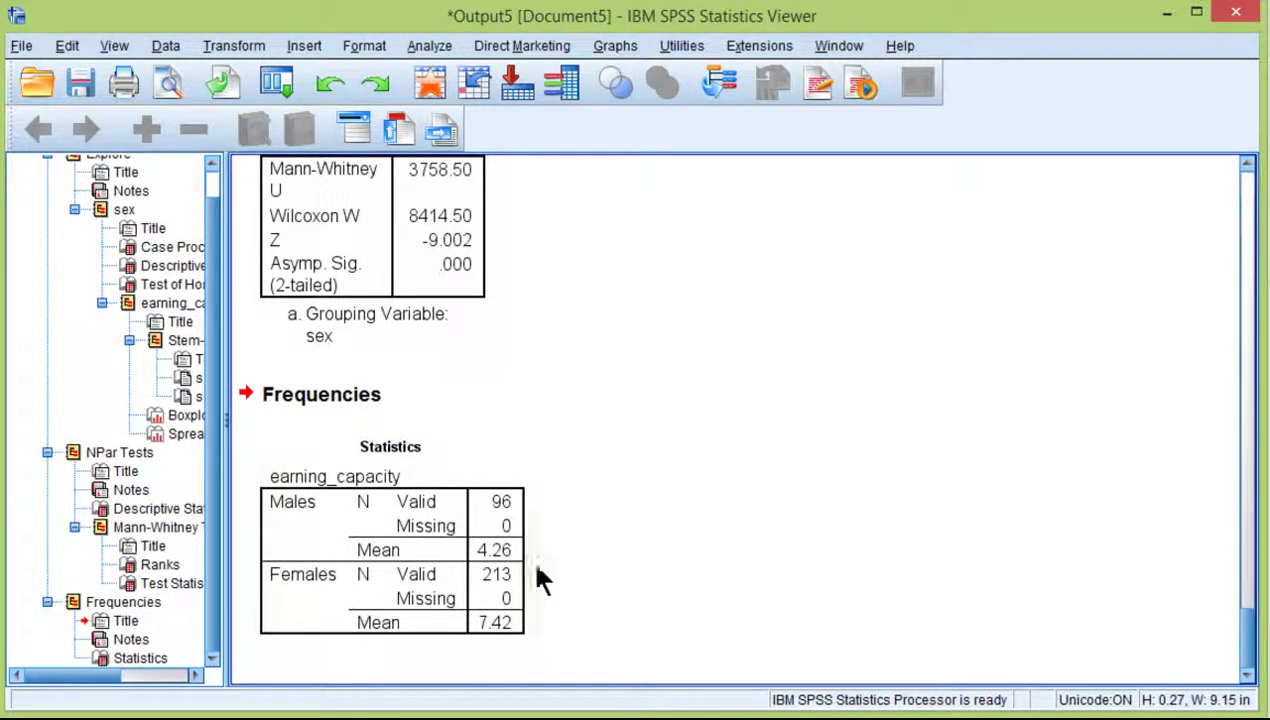
- Review the Statistics table and scroll up to the Mann-Whitney Ranks table
{"action": "left_click", "coordinate": [510, 540]}
{"action": "left_click", "coordinate": [578, 612]}
{"action": "scroll", "coordinate": [578, 612], "scroll_direction": "up", "scroll_amount": 5}
{"action": "left_click", "coordinate": [588, 515]}
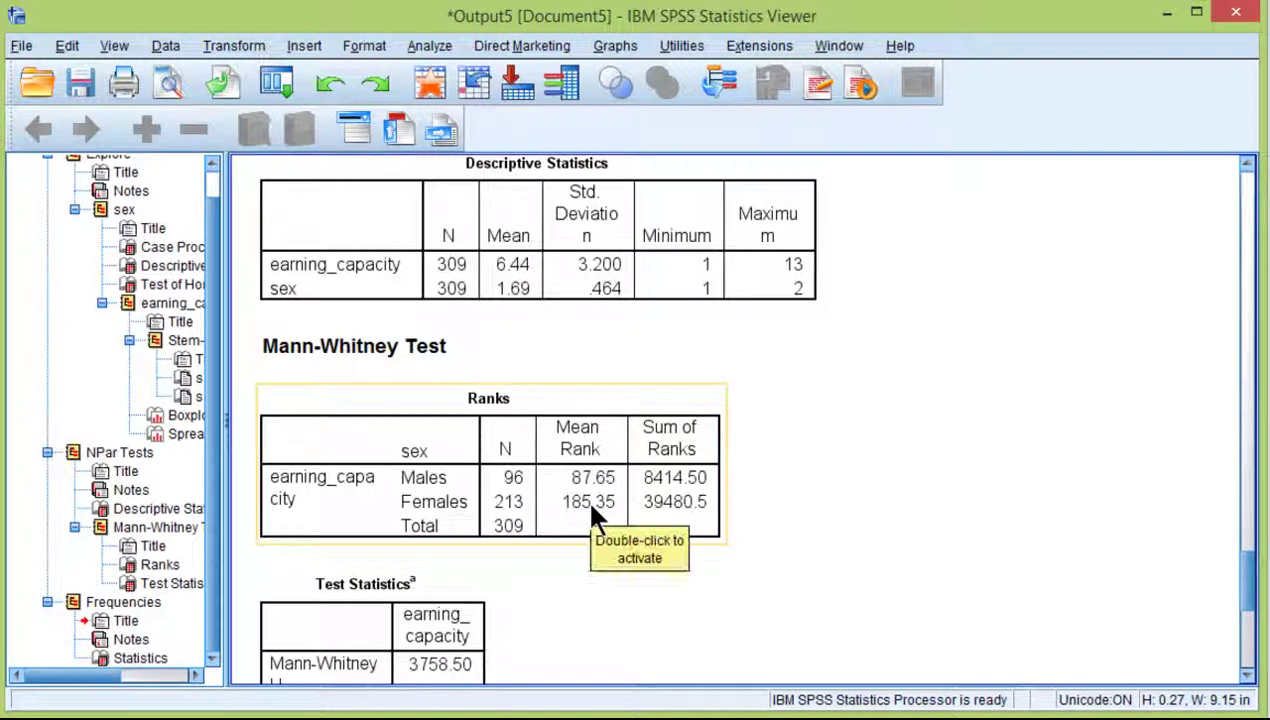
{"action": "left_click", "coordinate": [900, 380]}
- Minimize the Viewer and inspect earning_capacity in rows 148-149 of the data
{"action": "left_click", "coordinate": [1164, 20]}
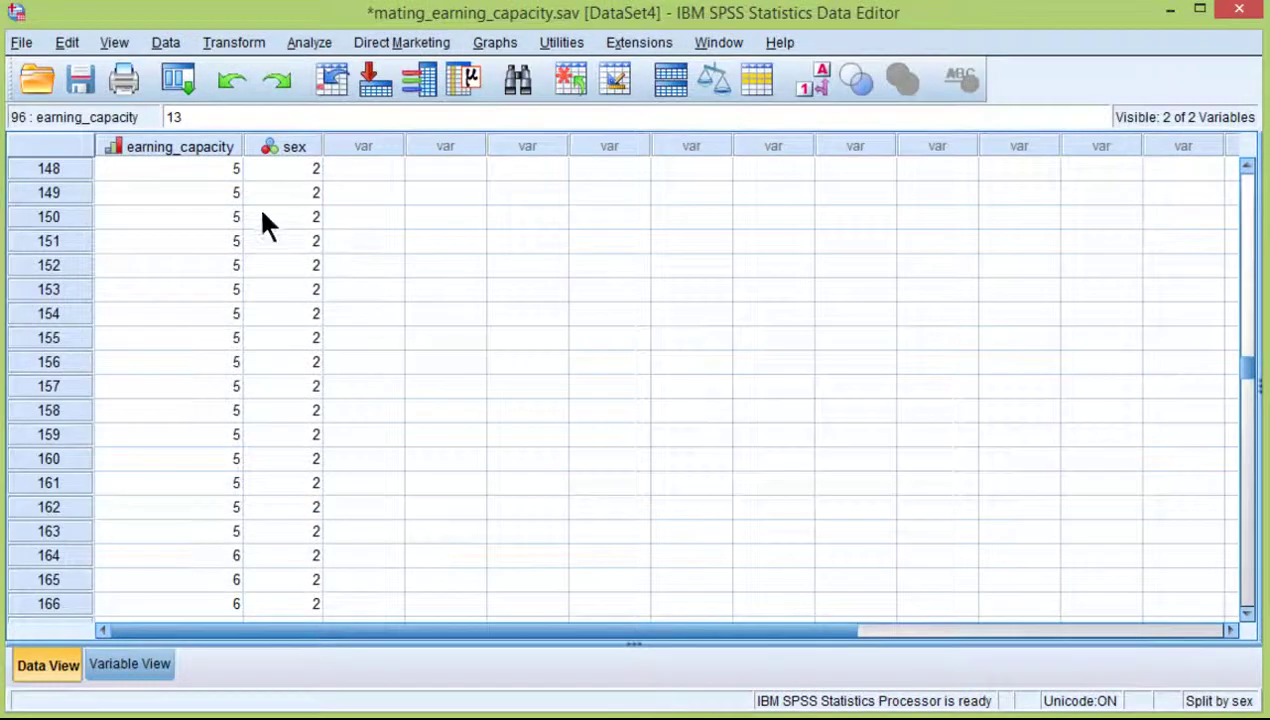
{"action": "left_click", "coordinate": [198, 192]}
{"action": "left_click", "coordinate": [199, 168]}
{"action": "scroll", "coordinate": [218, 320], "scroll_direction": "up", "scroll_amount": 19}
{"action": "scroll", "coordinate": [185, 474], "scroll_direction": "up", "scroll_amount": 6}
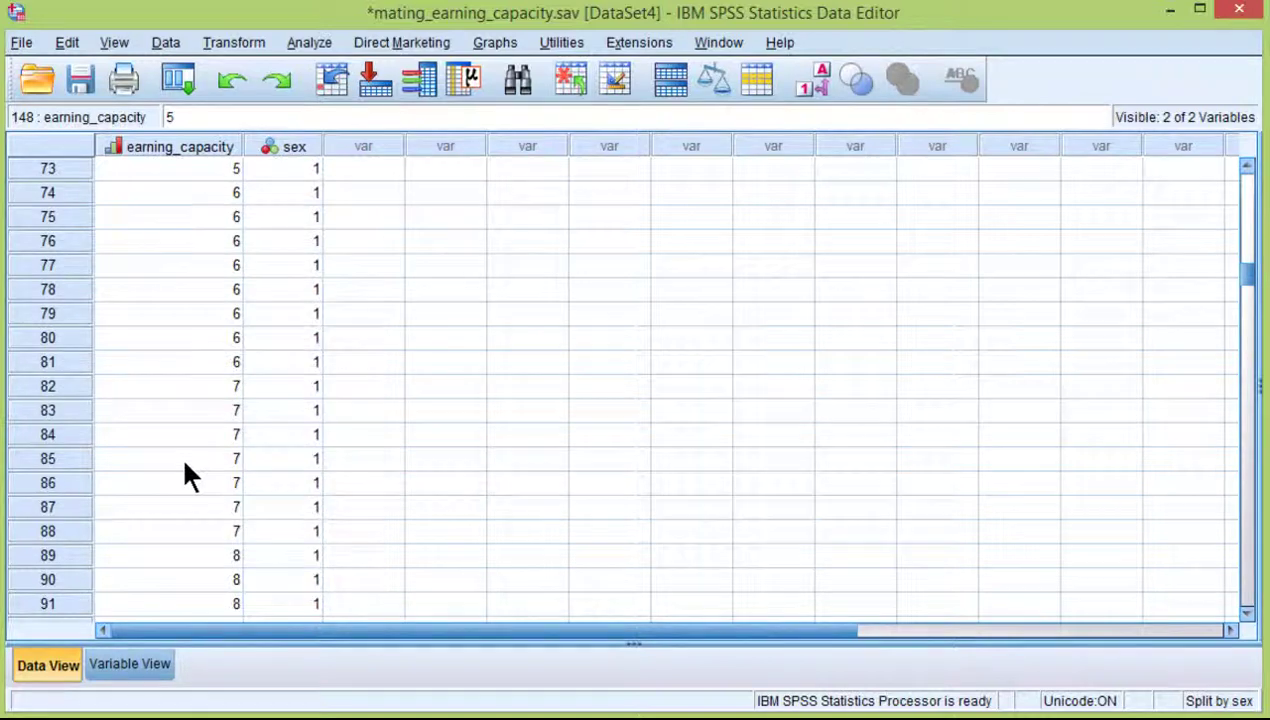
- Run Rank Cases on earning_capacity with smallest value ranked 1, creating Rearning
{"action": "left_click", "coordinate": [245, 42]}
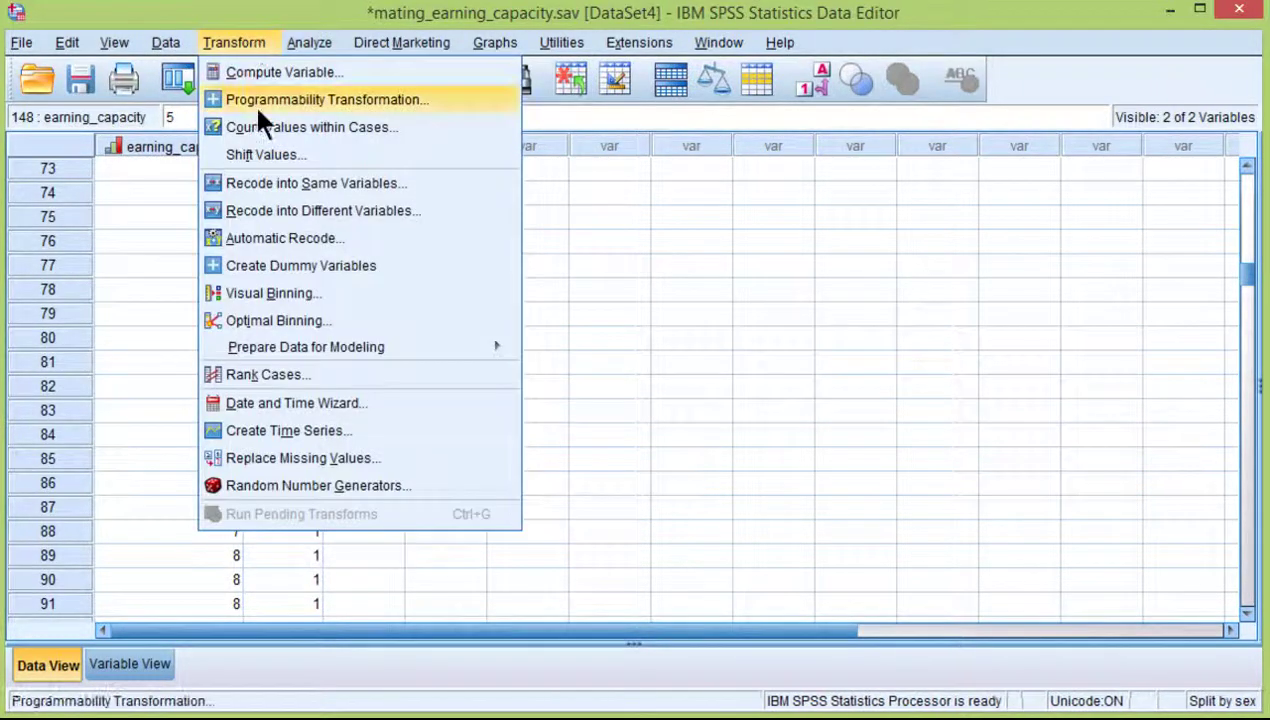
{"action": "left_click", "coordinate": [268, 375]}
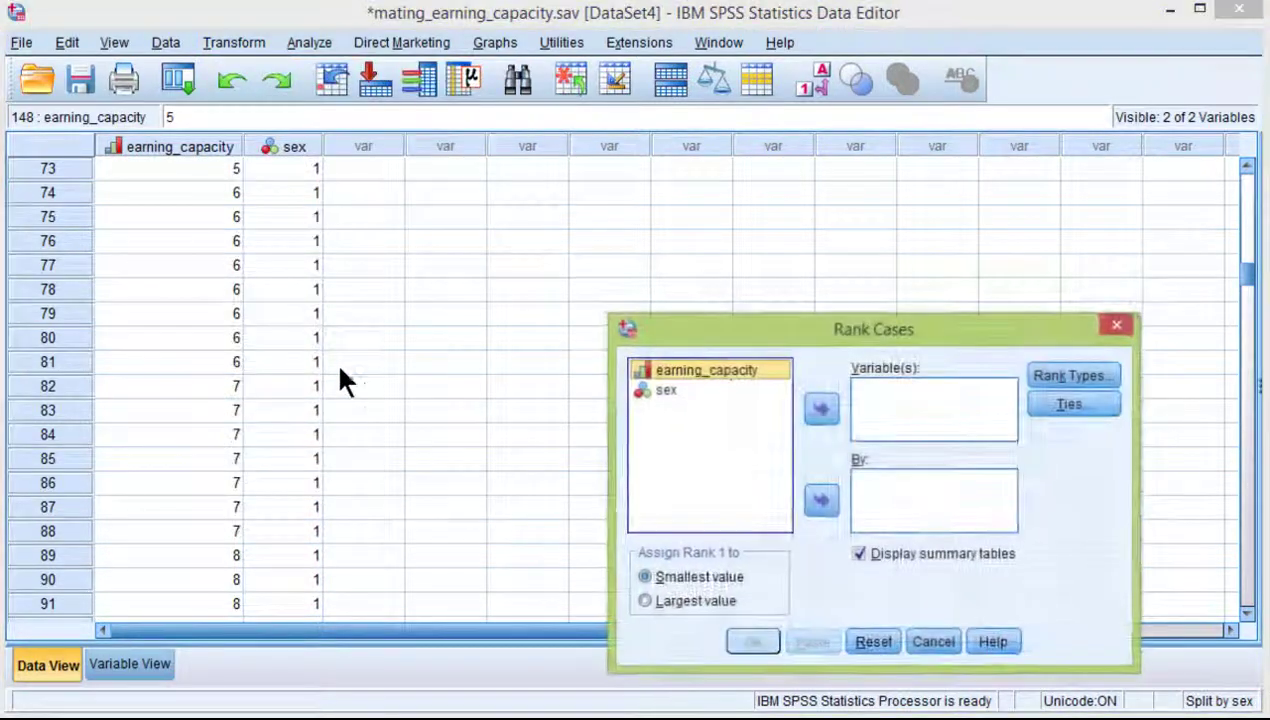
{"action": "left_click", "coordinate": [820, 408]}
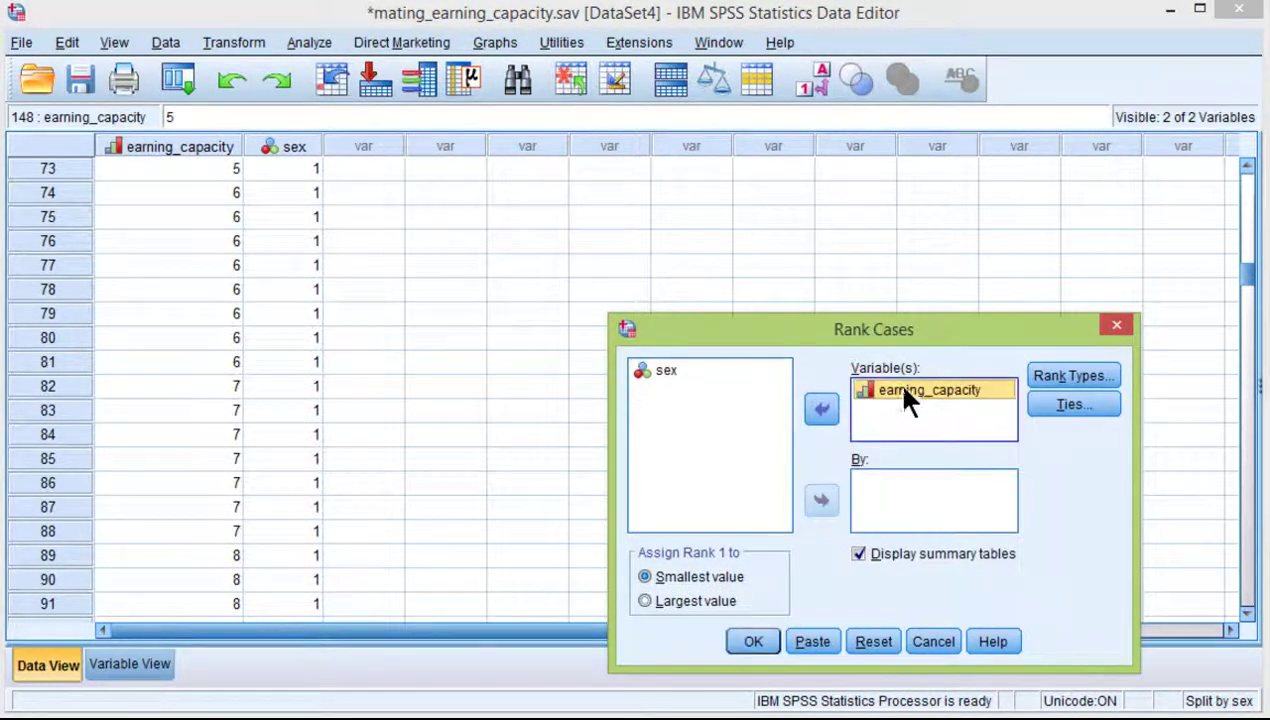
{"action": "left_click_drag", "start_coordinate": [860, 330], "coordinate": [655, 187]}
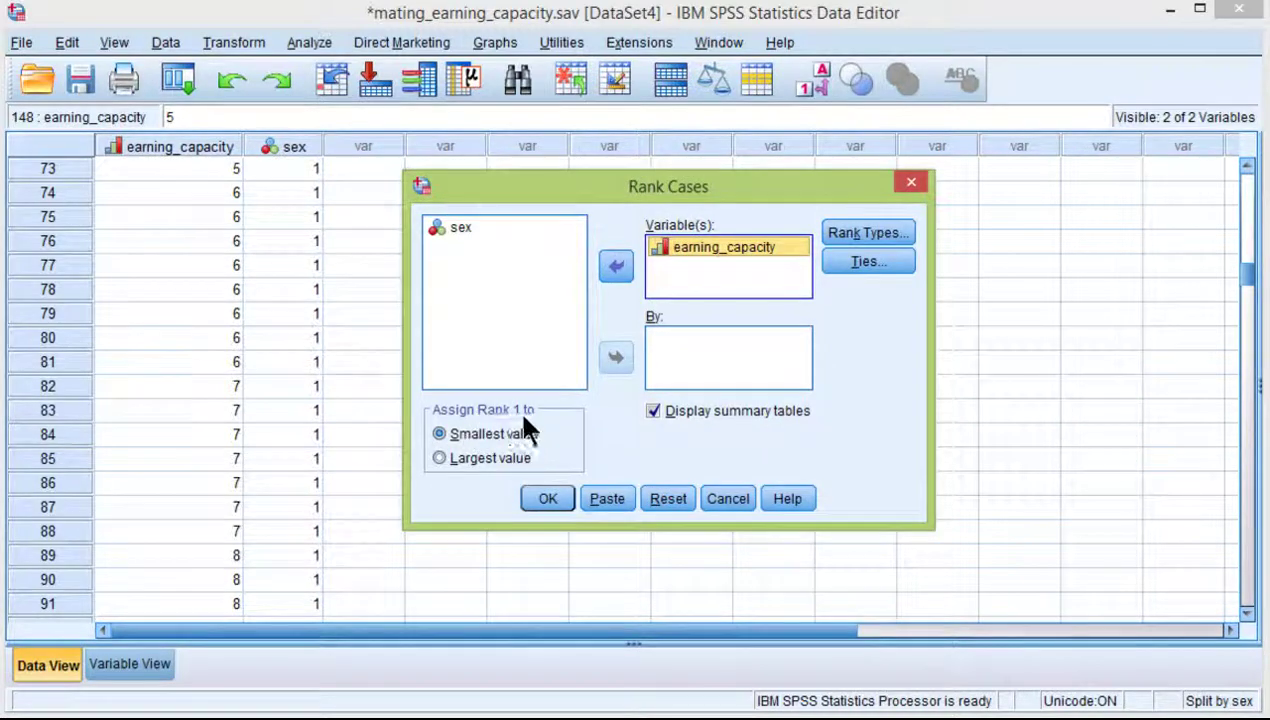
{"action": "left_click", "coordinate": [550, 500]}
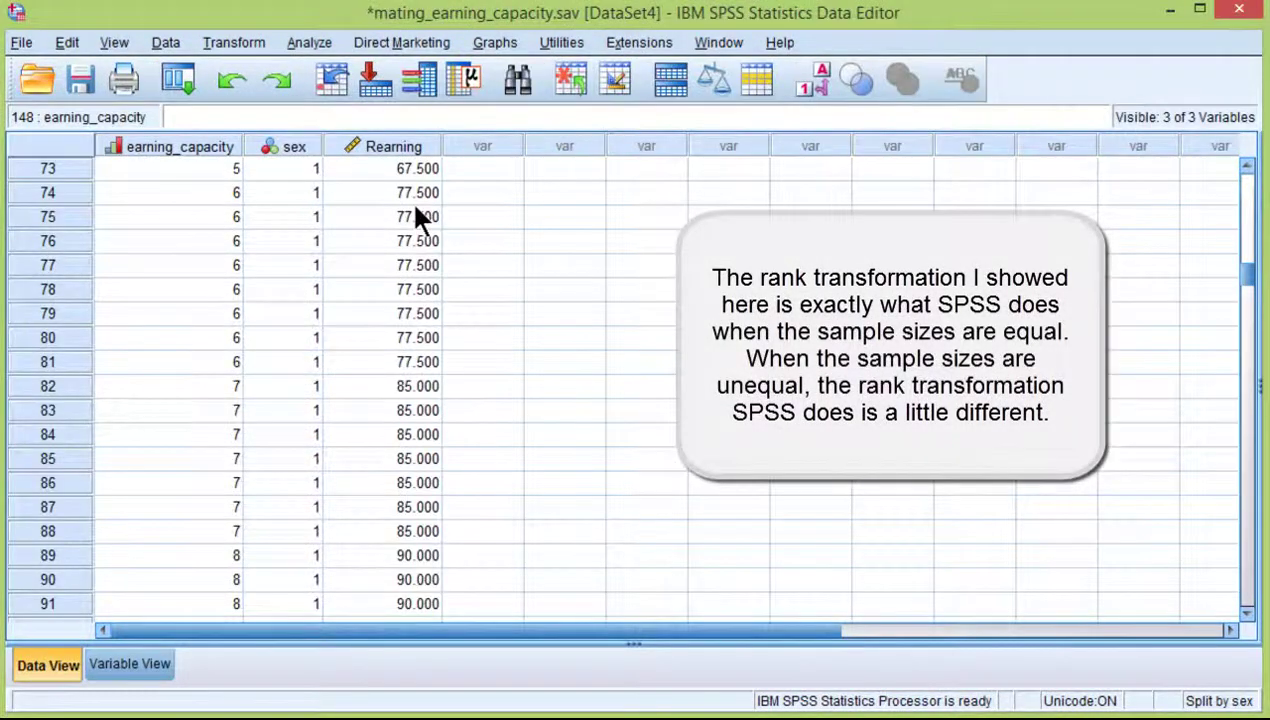
{"action": "scroll", "coordinate": [415, 205], "scroll_direction": "up", "scroll_amount": 4}
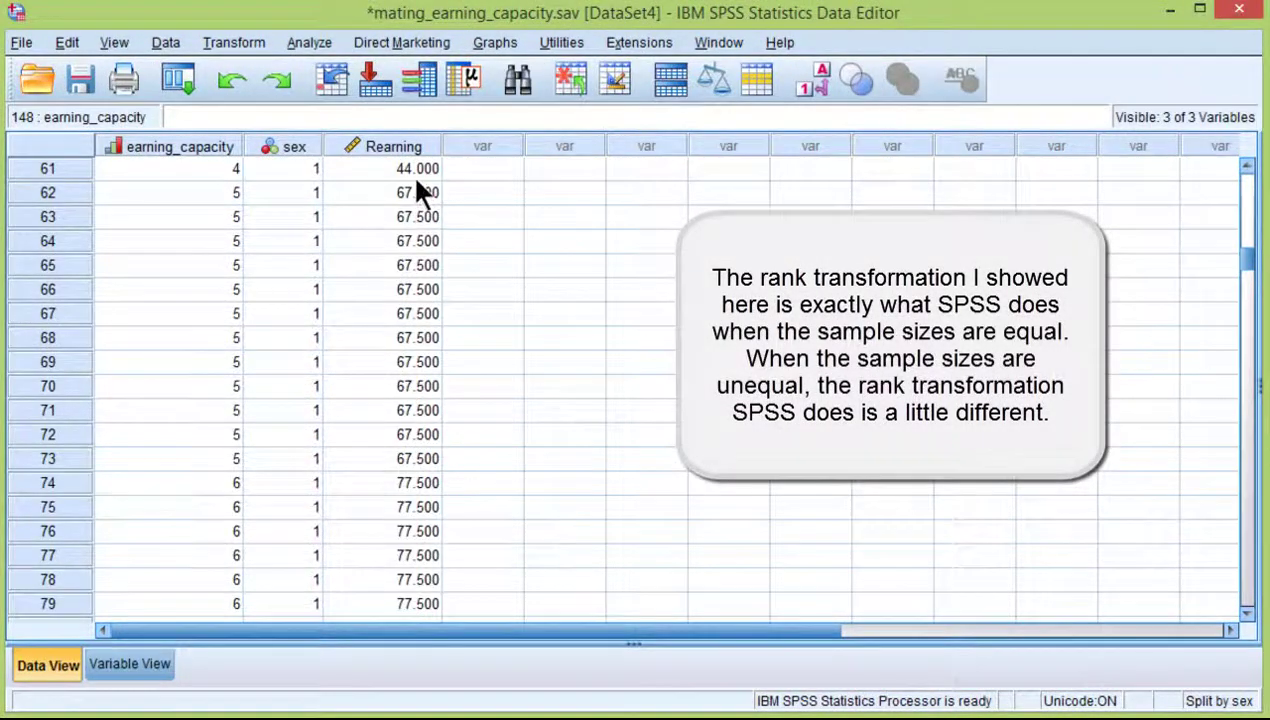
{"action": "left_click", "coordinate": [417, 172]}
{"action": "scroll", "coordinate": [420, 310], "scroll_direction": "down", "scroll_amount": 14}
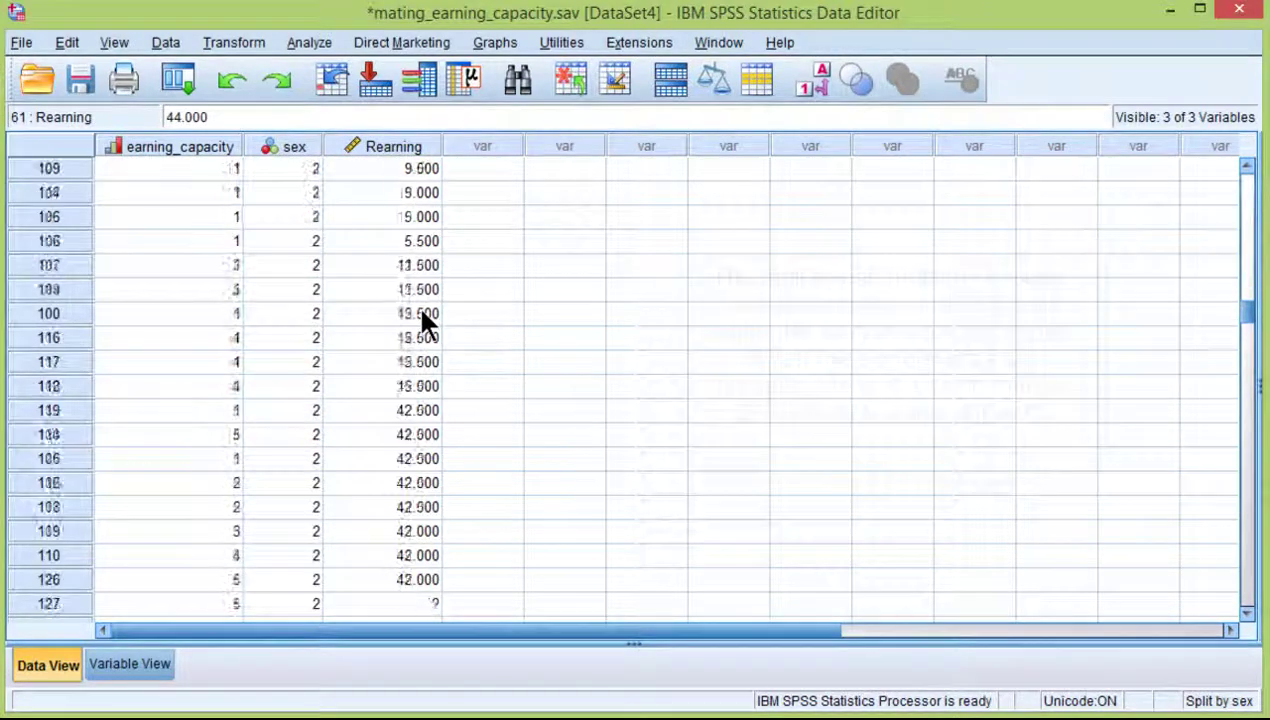
{"action": "scroll", "coordinate": [421, 313], "scroll_direction": "down", "scroll_amount": 20}
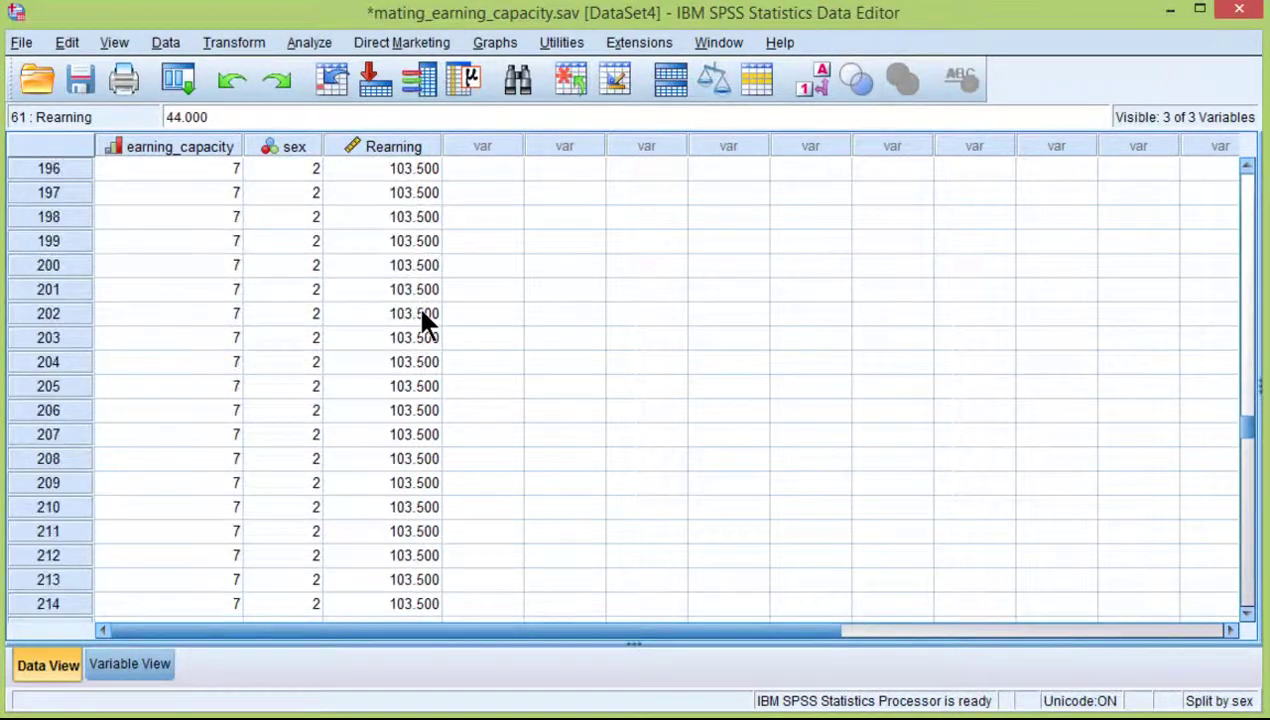
{"action": "left_click", "coordinate": [229, 287]}
{"action": "left_click", "coordinate": [395, 290]}
{"action": "scroll", "coordinate": [418, 330], "scroll_direction": "down", "scroll_amount": 11}
{"action": "scroll", "coordinate": [421, 334], "scroll_direction": "down", "scroll_amount": 20}
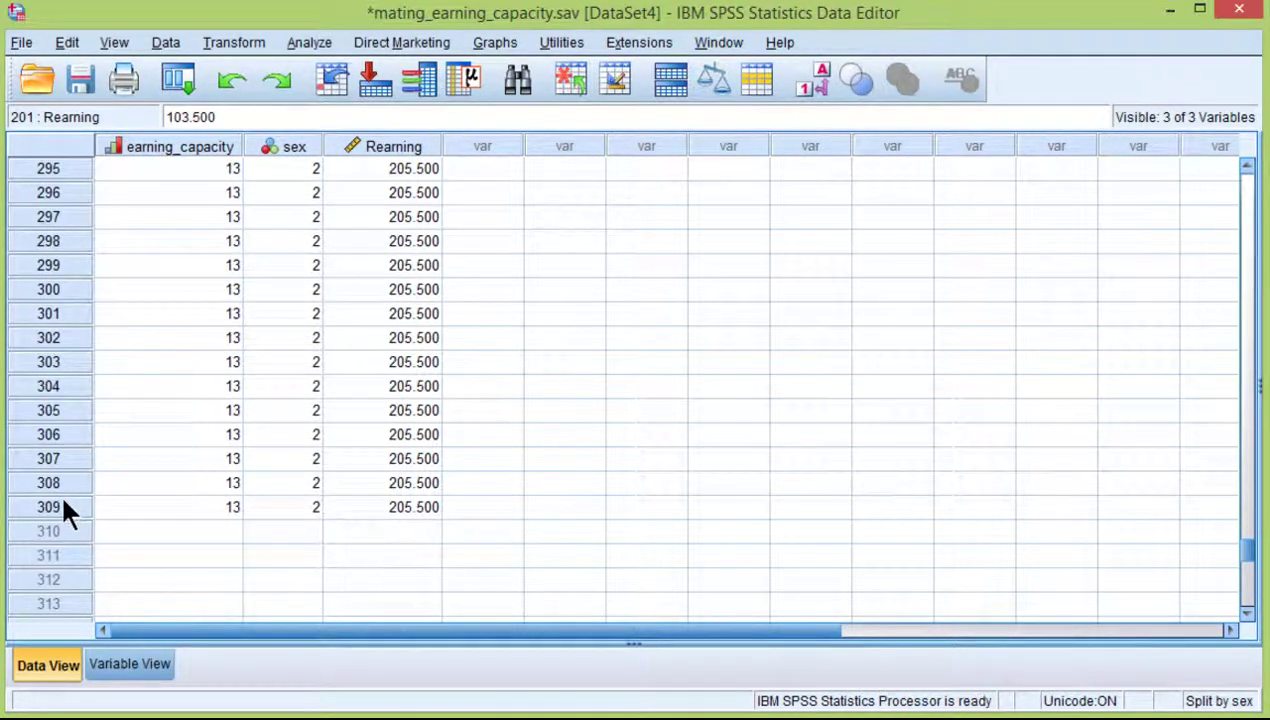
{"action": "scroll", "coordinate": [370, 470], "scroll_direction": "up", "scroll_amount": 17}
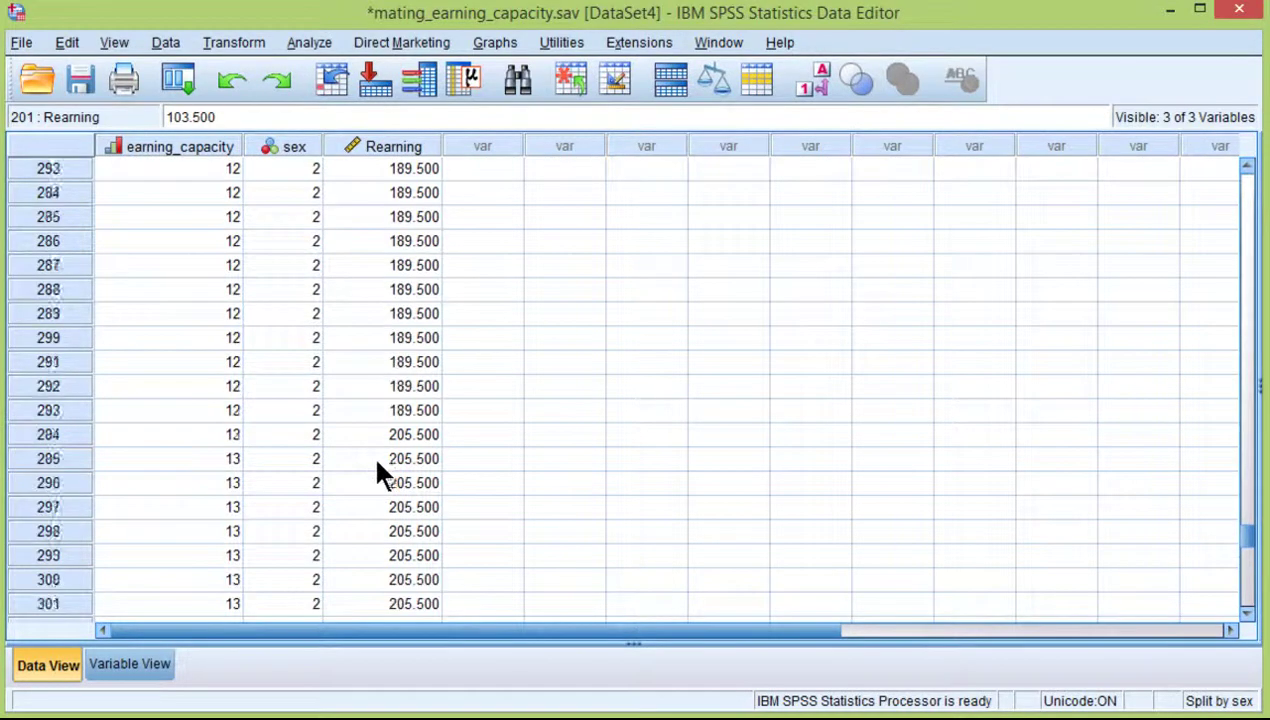
{"action": "scroll", "coordinate": [397, 470], "scroll_direction": "up", "scroll_amount": 7}
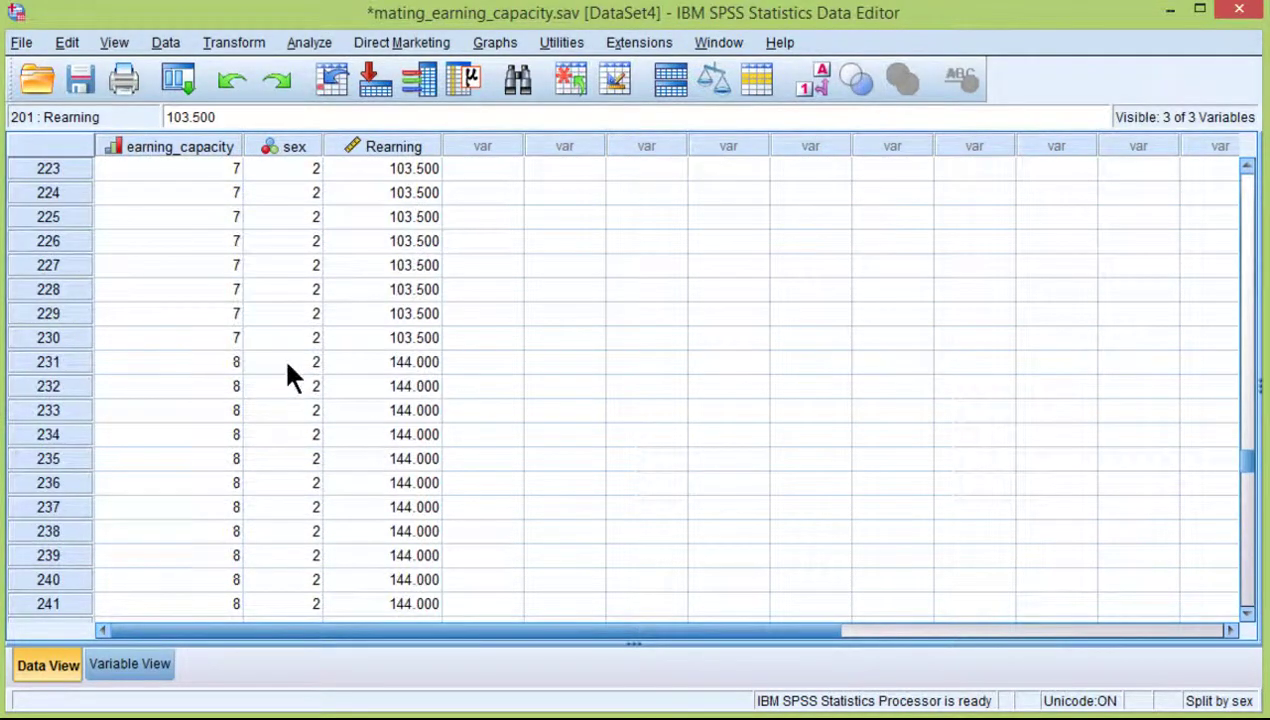
{"action": "left_click", "coordinate": [205, 363]}
{"action": "key", "text": "Down"}
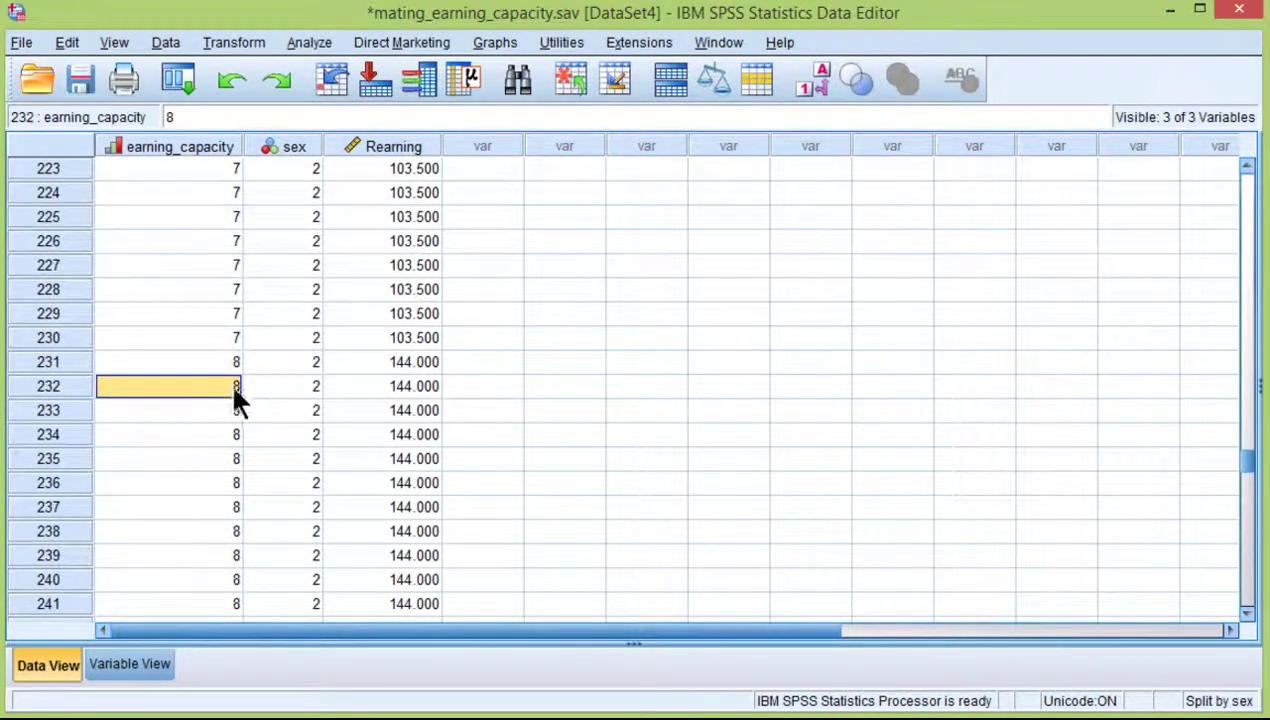
{"action": "key", "text": "Down"}
{"action": "key", "text": "Down"}
{"action": "key", "text": "Up"}
{"action": "key", "text": "Up"}
{"action": "left_click", "coordinate": [412, 362]}
{"action": "left_click", "coordinate": [406, 410]}
{"action": "scroll", "coordinate": [440, 410], "scroll_direction": "up", "scroll_amount": 13}
{"action": "scroll", "coordinate": [453, 404], "scroll_direction": "up", "scroll_amount": 20}
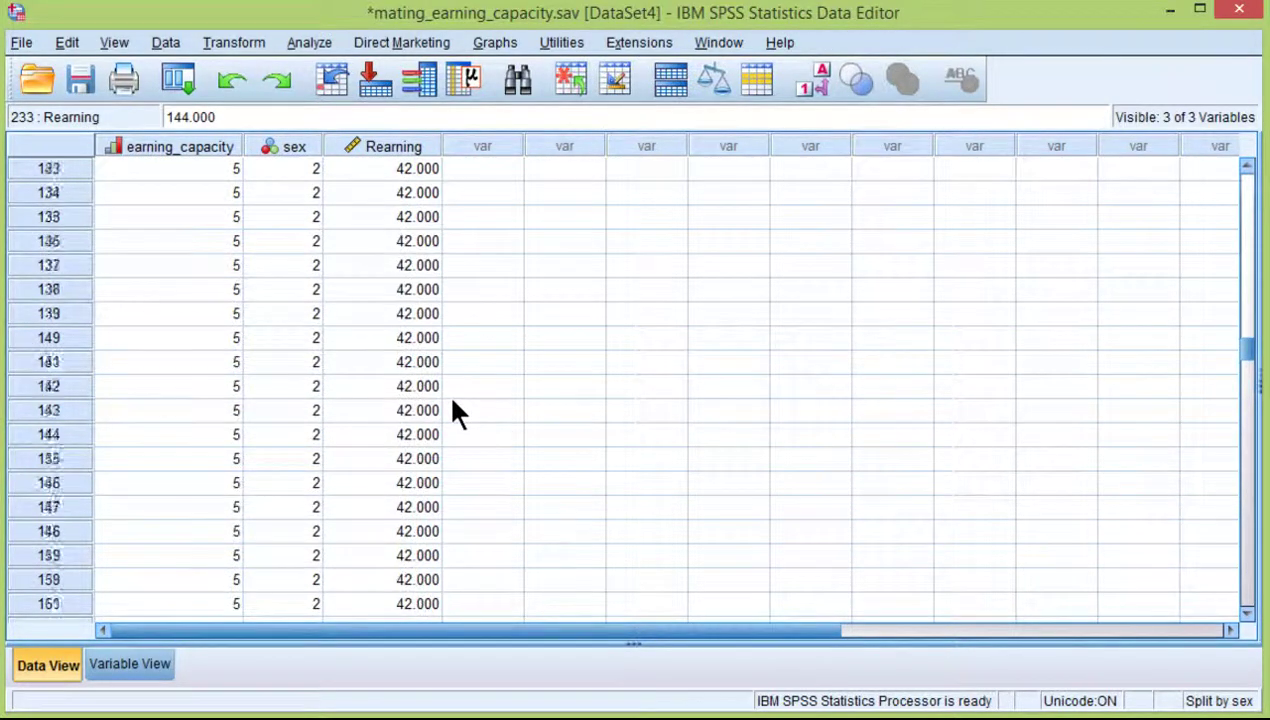
{"action": "scroll", "coordinate": [453, 410], "scroll_direction": "up", "scroll_amount": 20}
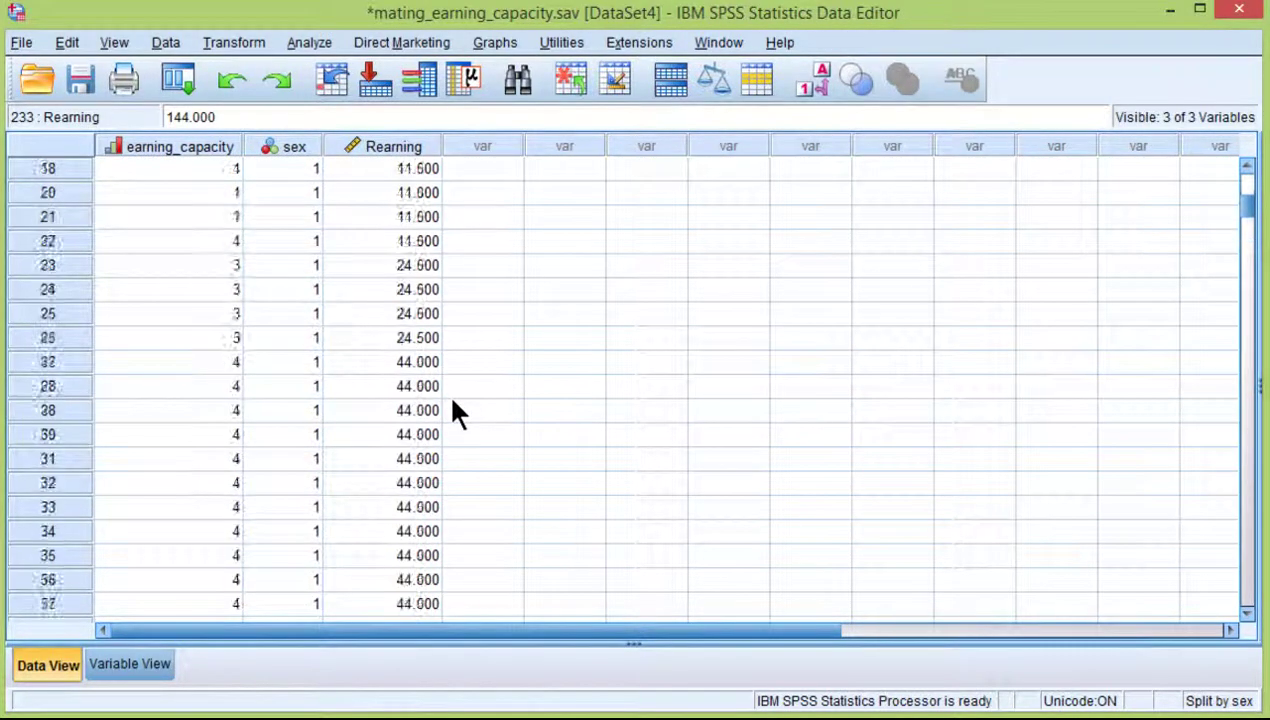
{"action": "left_click", "coordinate": [229, 266]}
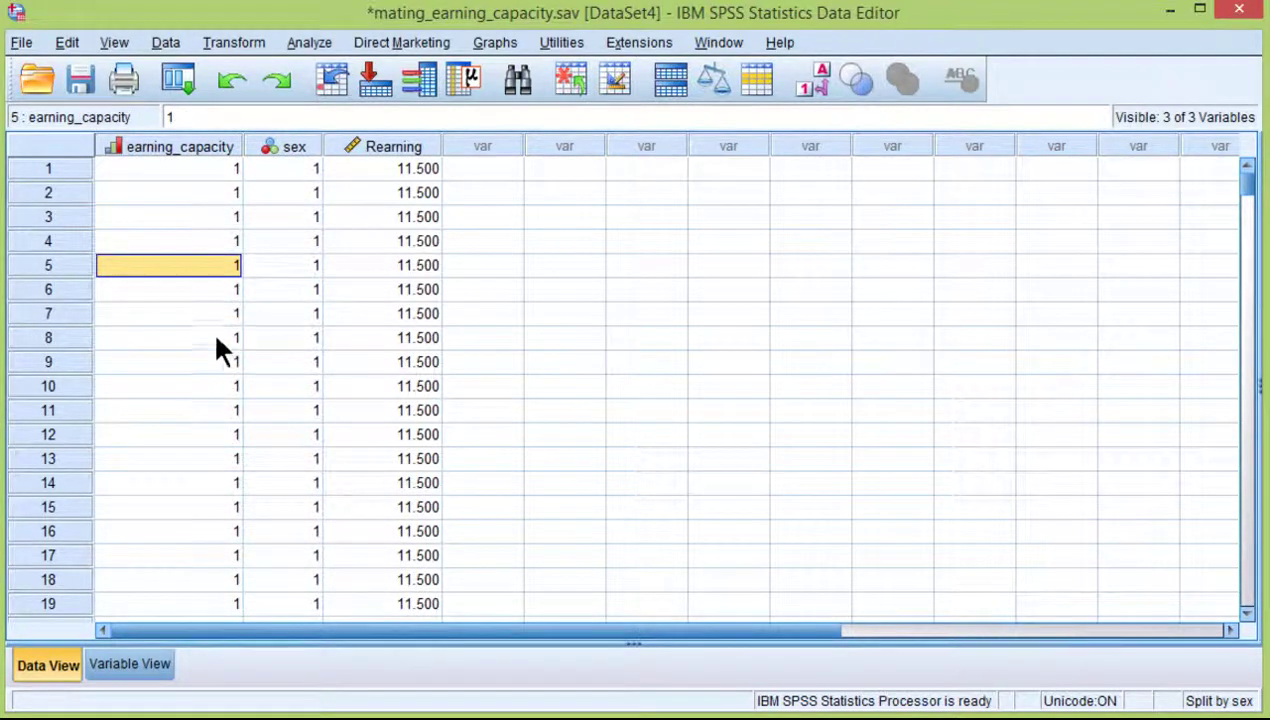
{"action": "scroll", "coordinate": [218, 350], "scroll_direction": "down", "scroll_amount": 5}
{"action": "scroll", "coordinate": [216, 345], "scroll_direction": "down", "scroll_amount": 20}
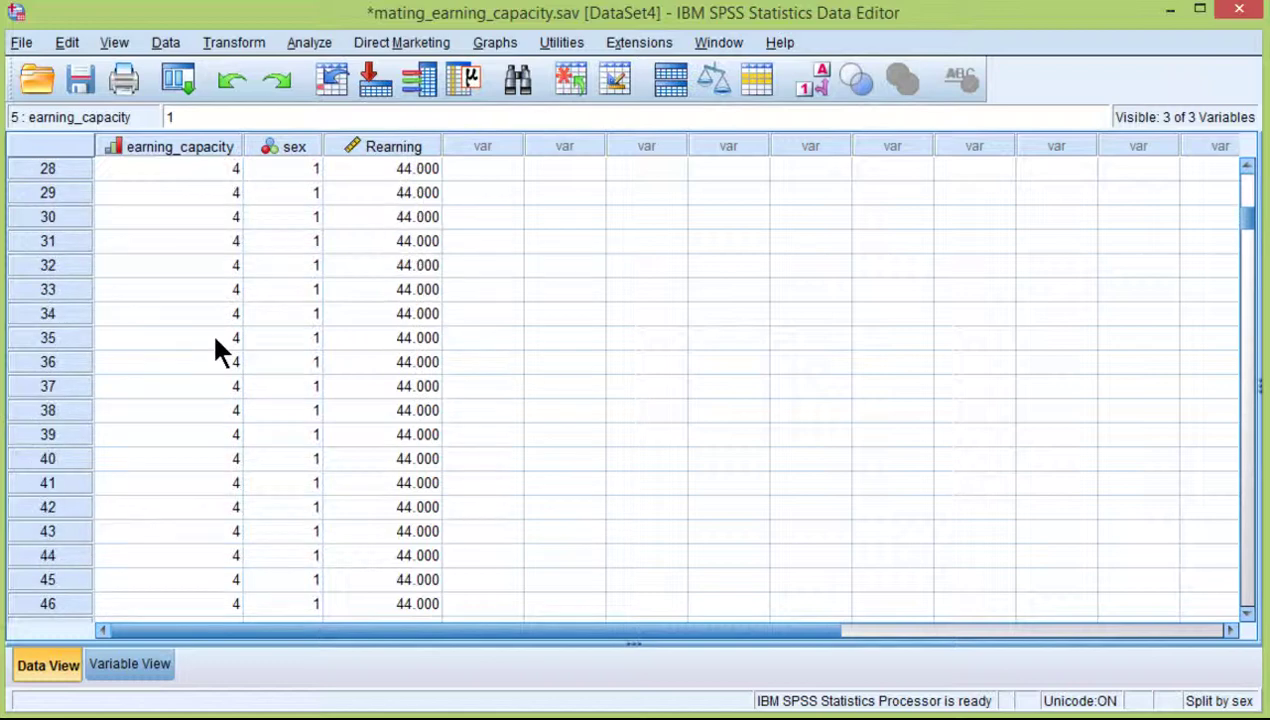
{"action": "scroll", "coordinate": [216, 348], "scroll_direction": "down", "scroll_amount": 2}
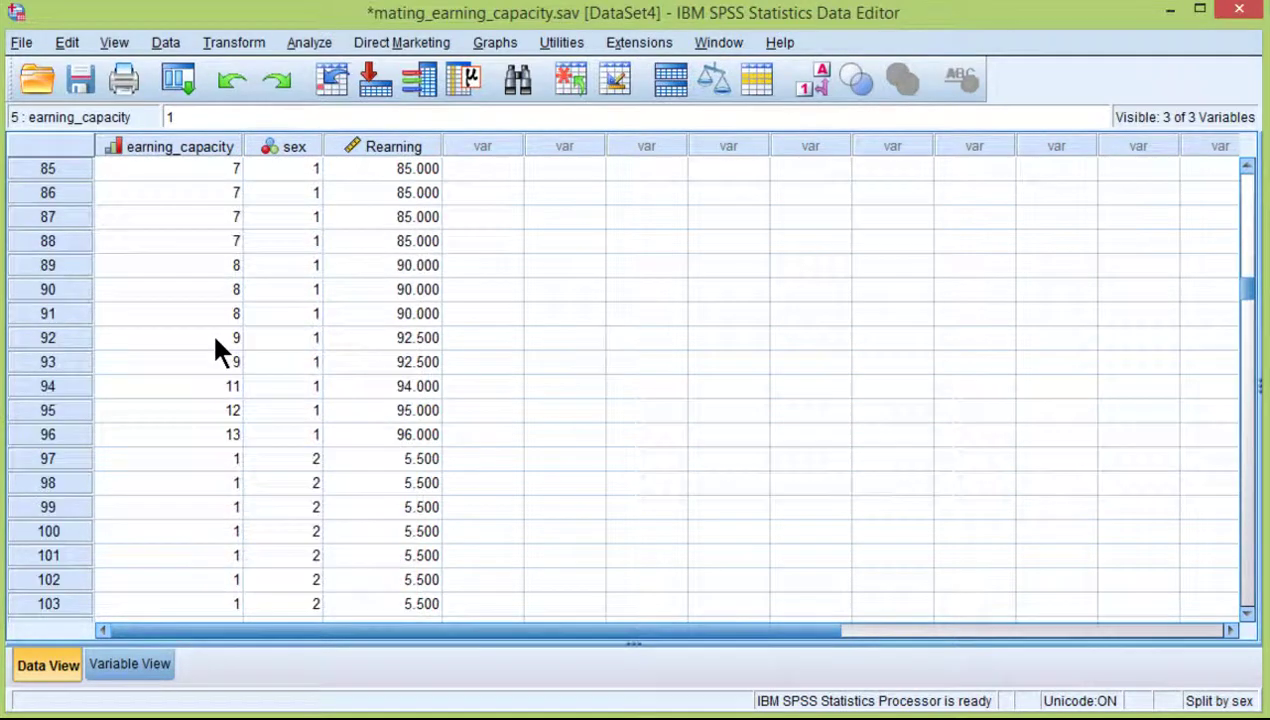
{"action": "left_click", "coordinate": [231, 438]}
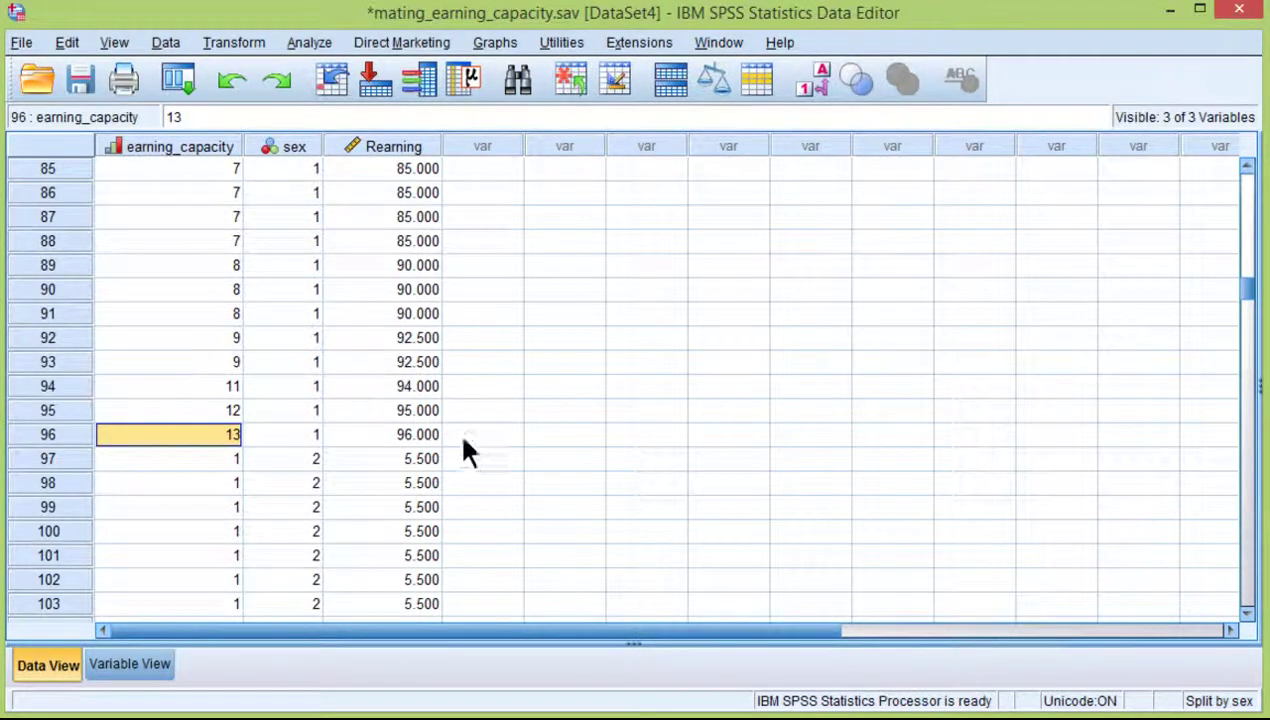
{"action": "key", "text": "alt+Tab"}
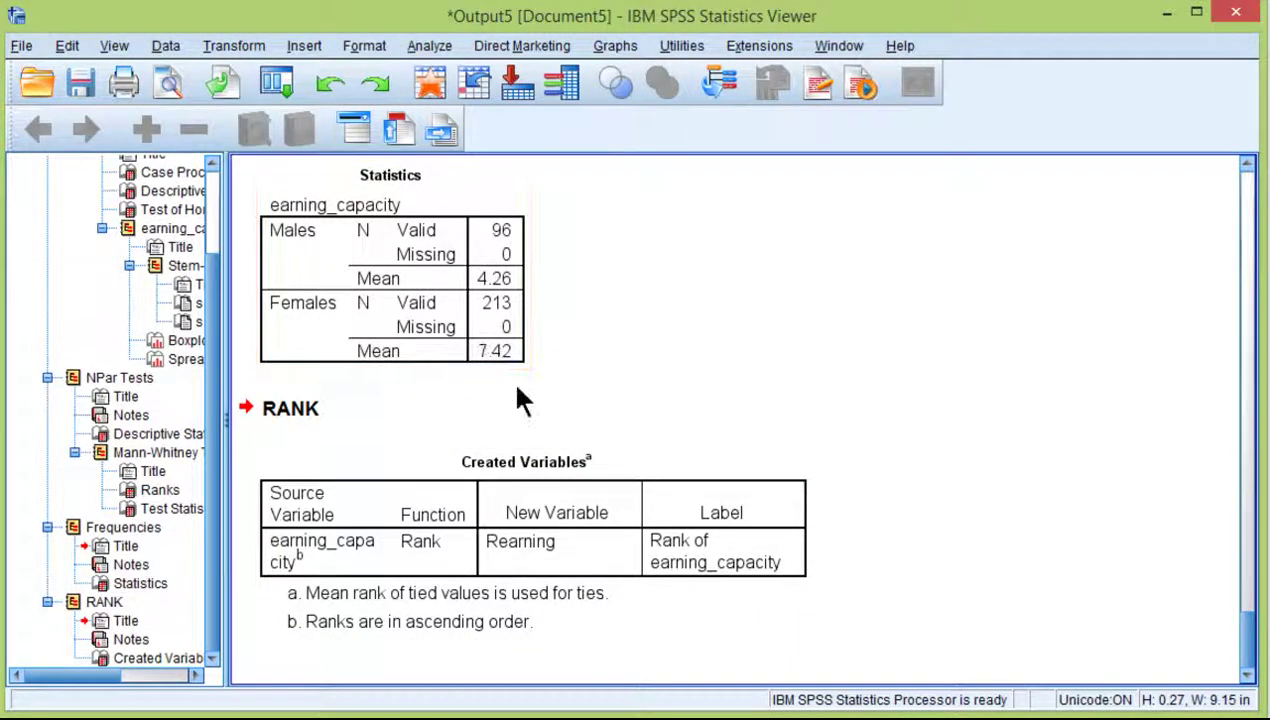
{"action": "scroll", "coordinate": [572, 425], "scroll_direction": "up", "scroll_amount": 10}
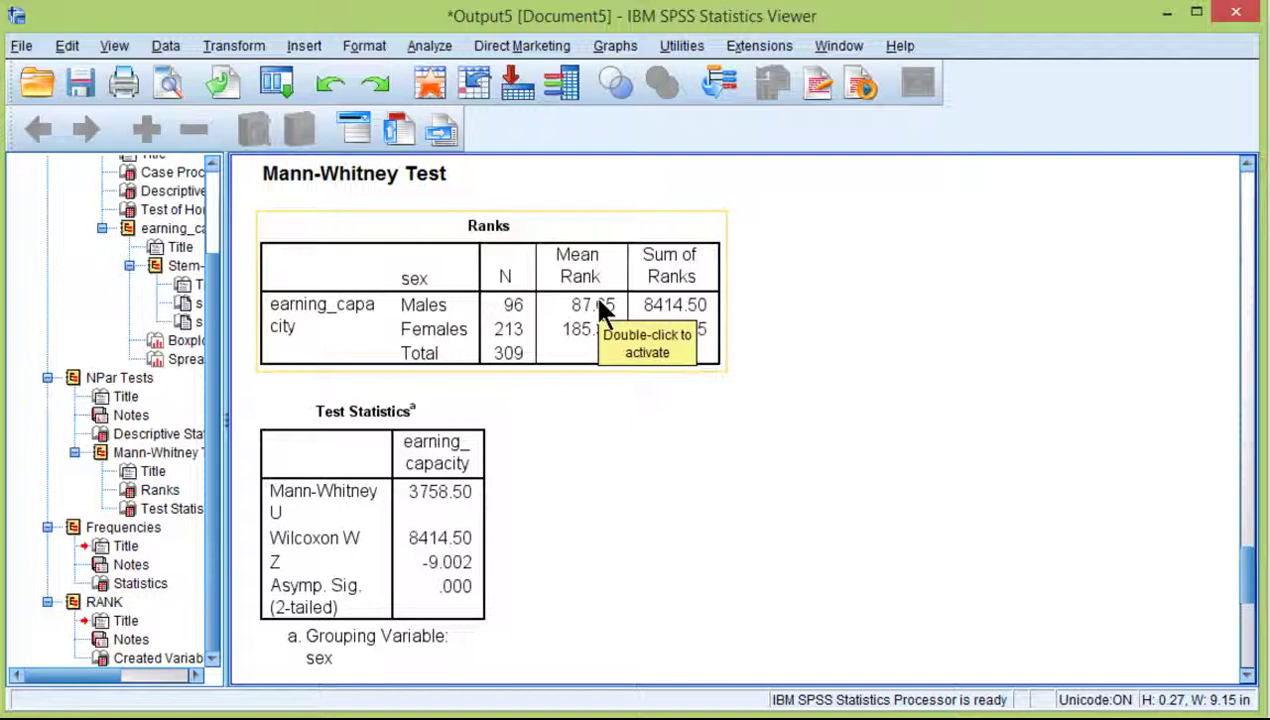
{"action": "scroll", "coordinate": [590, 540], "scroll_direction": "down", "scroll_amount": 5}
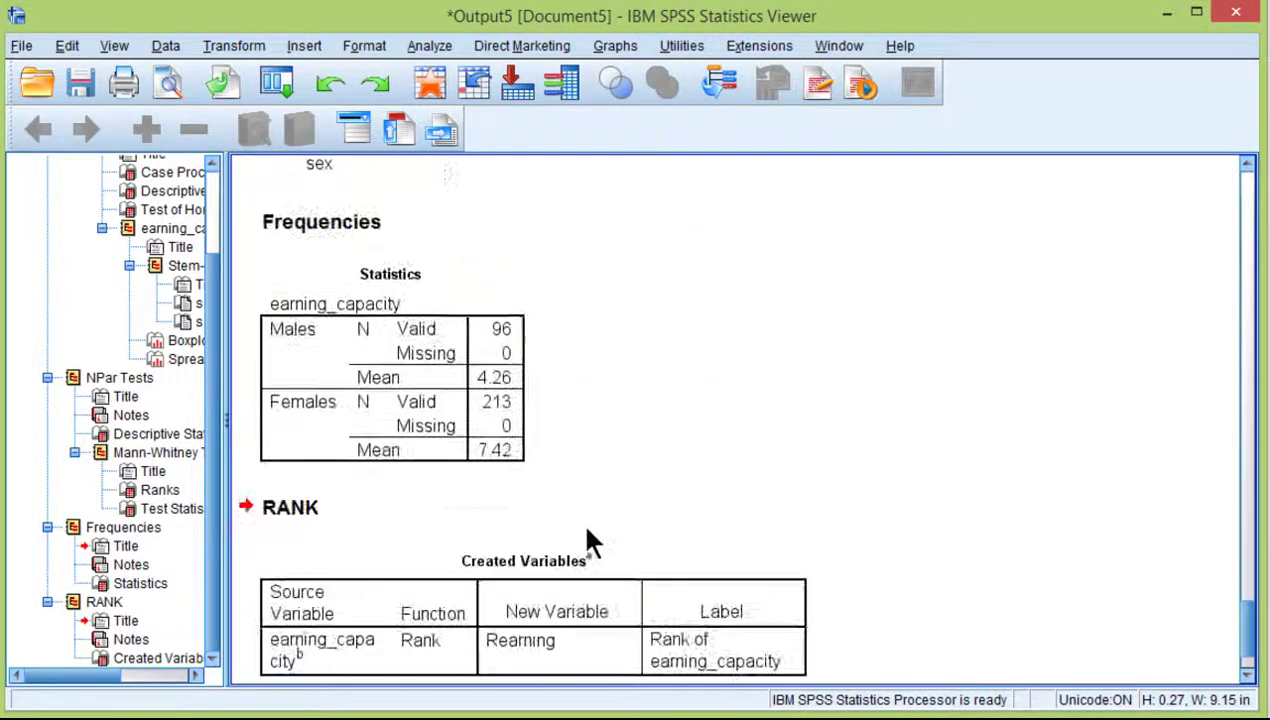
{"action": "scroll", "coordinate": [560, 410], "scroll_direction": "up", "scroll_amount": 5}
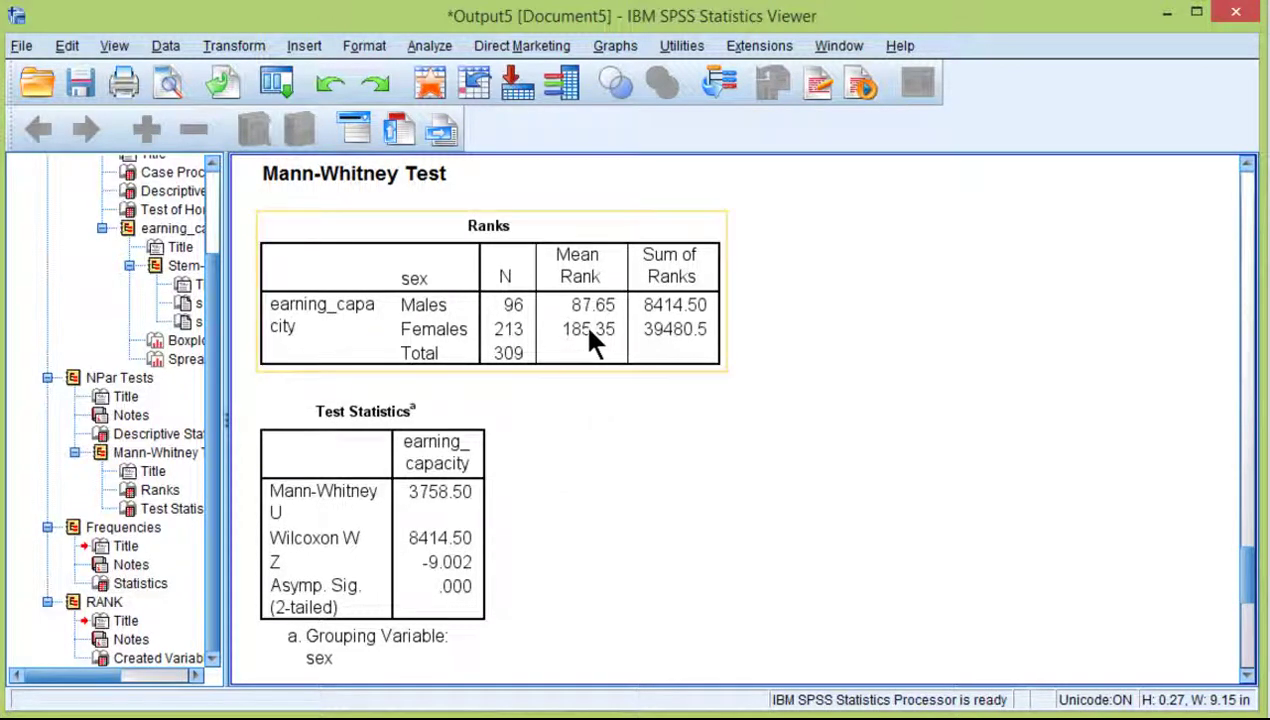
{"action": "scroll", "coordinate": [565, 330], "scroll_direction": "down", "scroll_amount": 5}
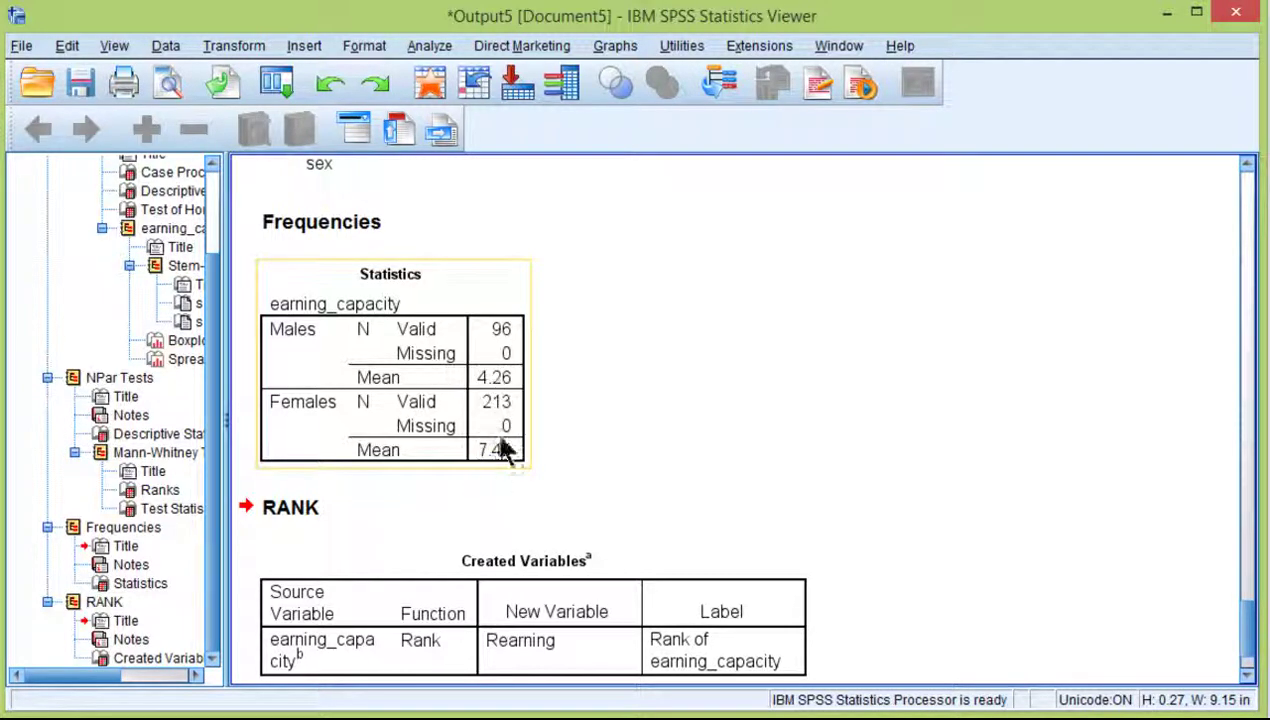
{"action": "scroll", "coordinate": [770, 450], "scroll_direction": "up", "scroll_amount": 5}
{"action": "scroll", "coordinate": [690, 365], "scroll_direction": "up", "scroll_amount": 2}
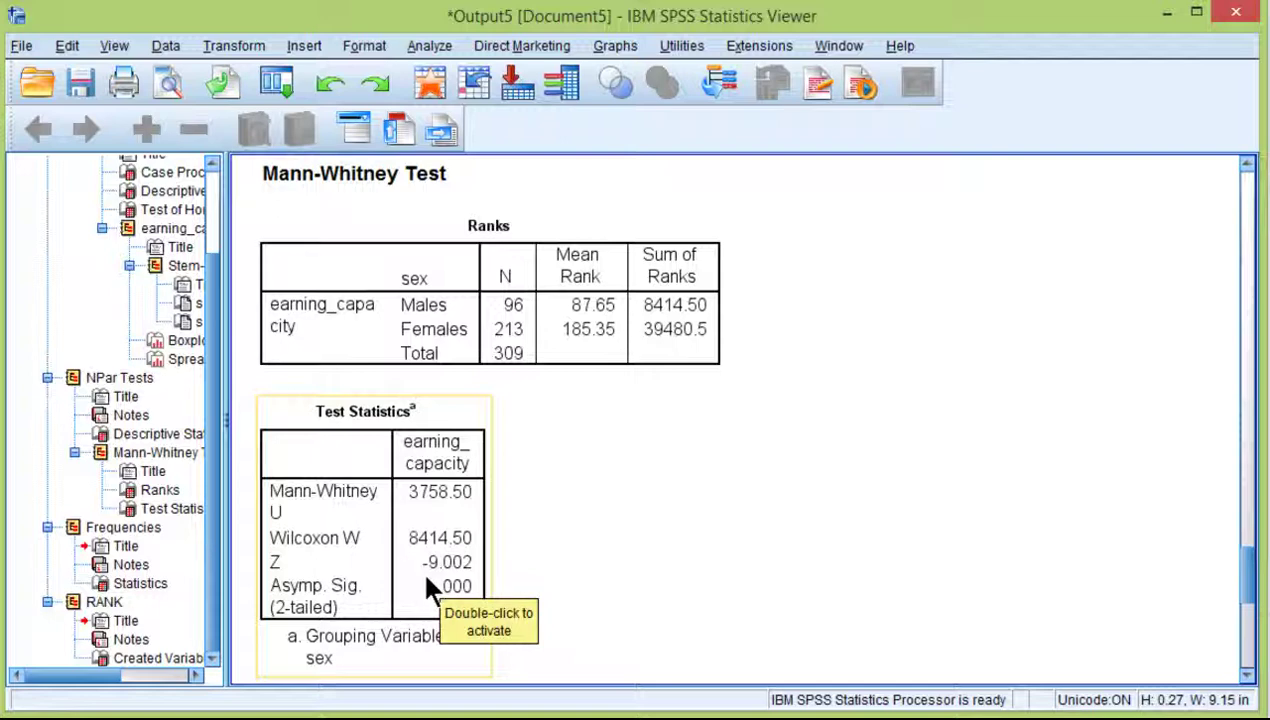
{"action": "scroll", "coordinate": [812, 545], "scroll_direction": "down", "scroll_amount": 3}
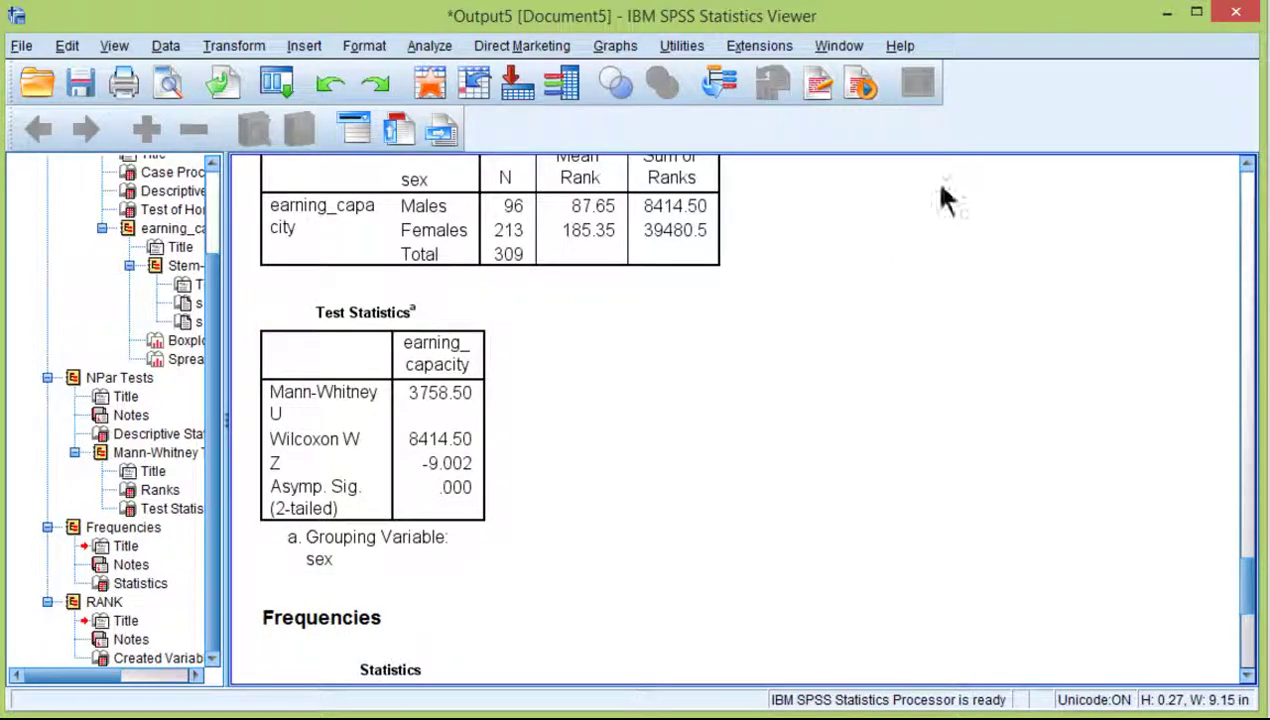
- Minimize the SPSS Viewer to show the eta-squared slide (.263)
{"action": "left_click", "coordinate": [1166, 12]}
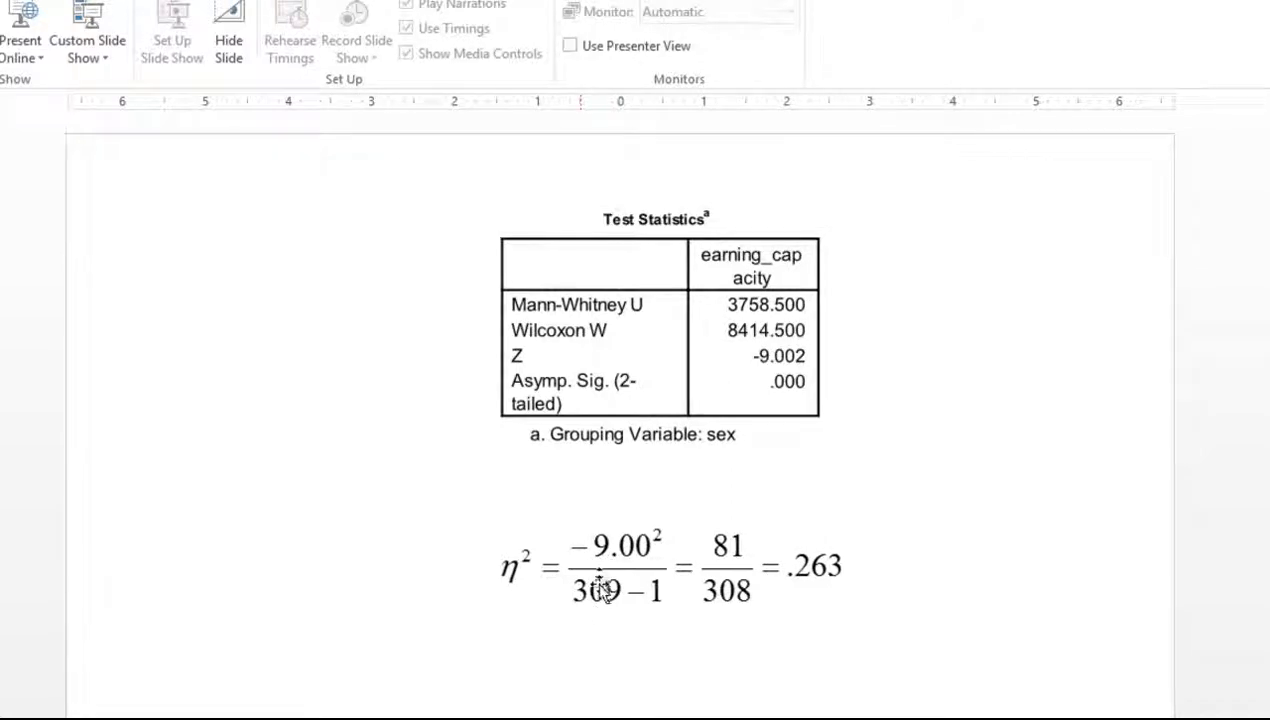
- Return to the SPSS data and check the last cases in rows 308 and 309
{"action": "key", "text": "alt+Tab"}
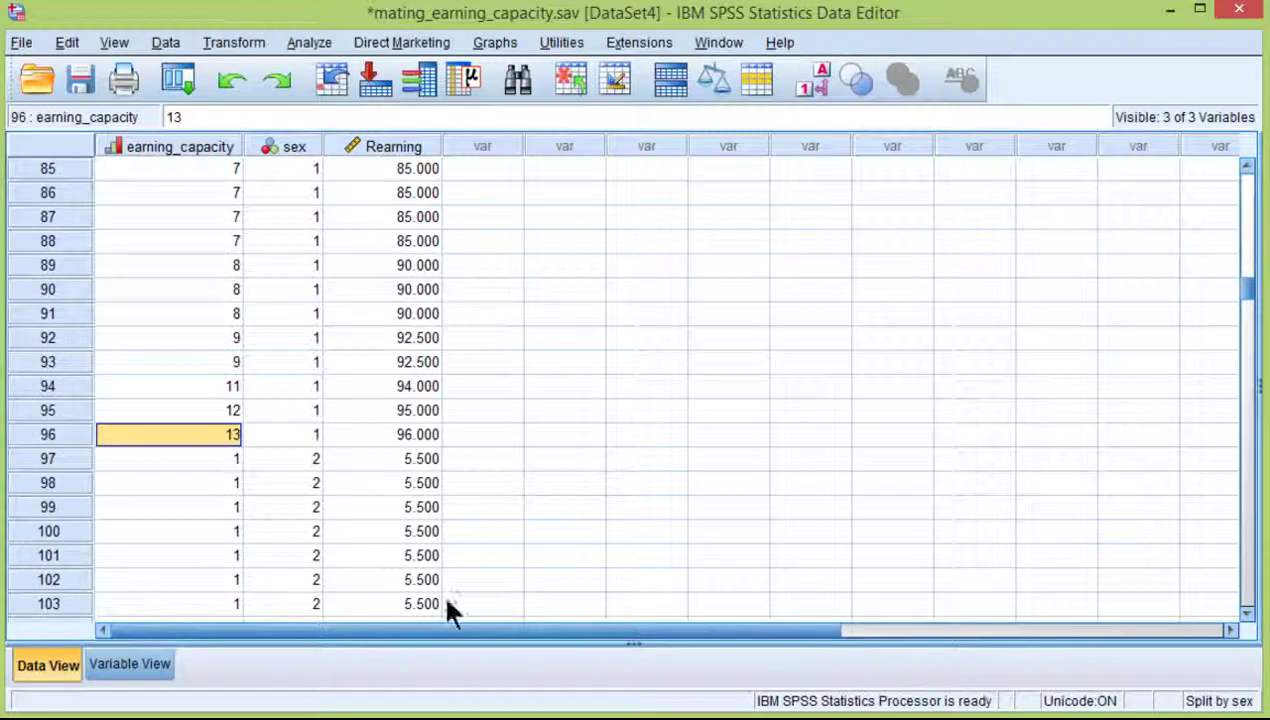
{"action": "scroll", "coordinate": [666, 363], "scroll_direction": "down", "scroll_amount": 20}
{"action": "scroll", "coordinate": [728, 405], "scroll_direction": "down", "scroll_amount": 20}
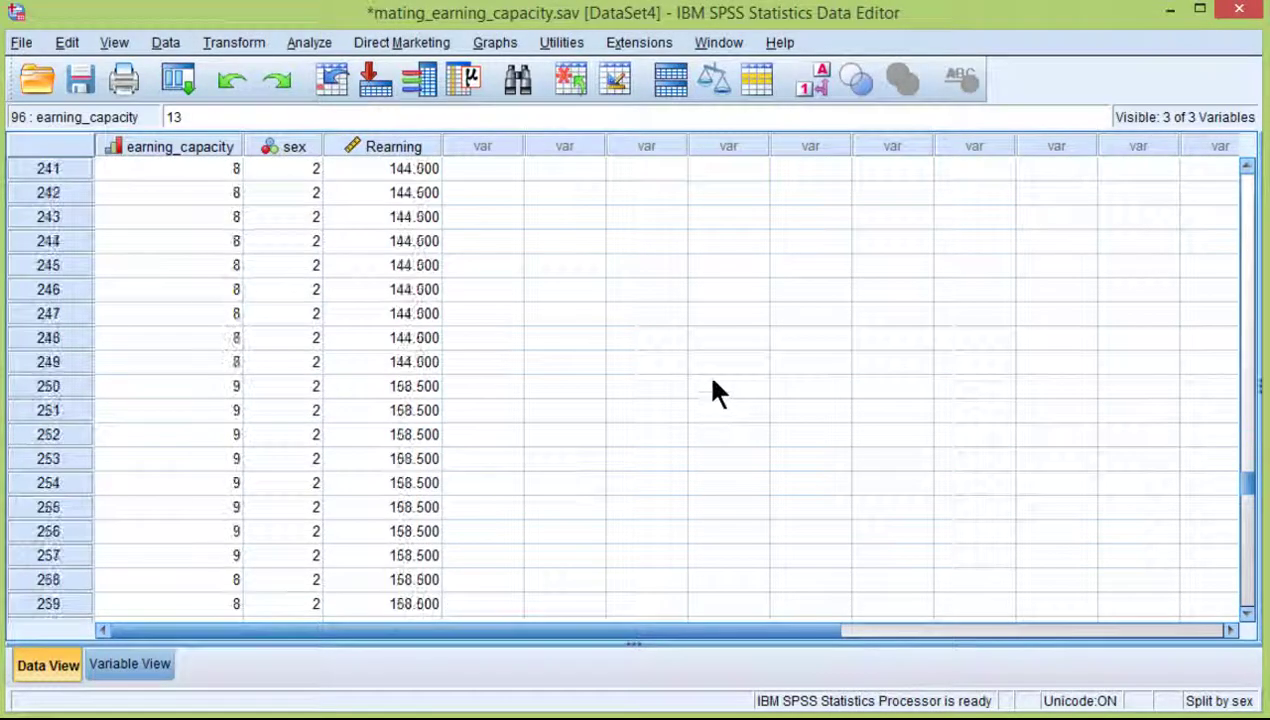
{"action": "scroll", "coordinate": [714, 386], "scroll_direction": "down", "scroll_amount": 20}
{"action": "left_click", "coordinate": [150, 192]}
{"action": "left_click", "coordinate": [162, 217]}
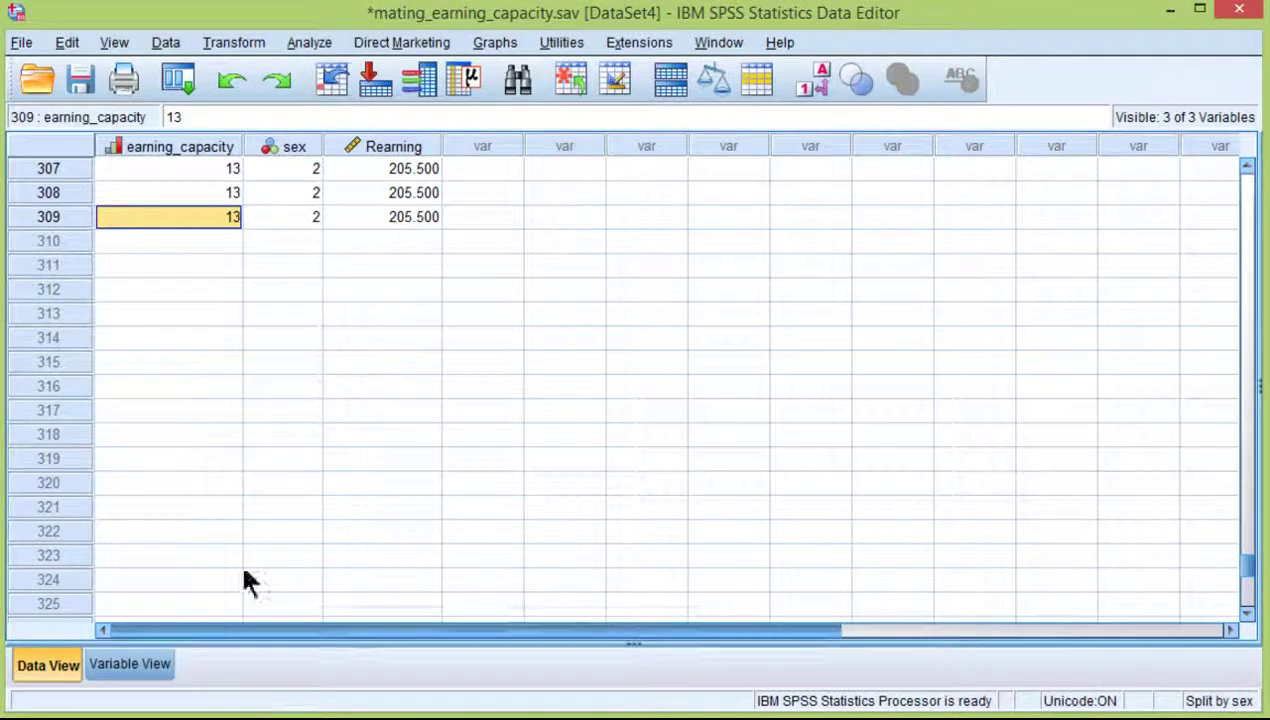
- Scroll back up, checking Rearning ranks in rows 277 and 190 and sex in row 54
{"action": "scroll", "coordinate": [380, 482], "scroll_direction": "up", "scroll_amount": 12}
{"action": "left_click", "coordinate": [404, 313]}
{"action": "scroll", "coordinate": [404, 313], "scroll_direction": "up", "scroll_amount": 20}
{"action": "left_click", "coordinate": [404, 313]}
{"action": "scroll", "coordinate": [404, 314], "scroll_direction": "up", "scroll_amount": 20}
{"action": "left_click", "coordinate": [609, 362]}
{"action": "scroll", "coordinate": [345, 300], "scroll_direction": "up", "scroll_amount": 10}
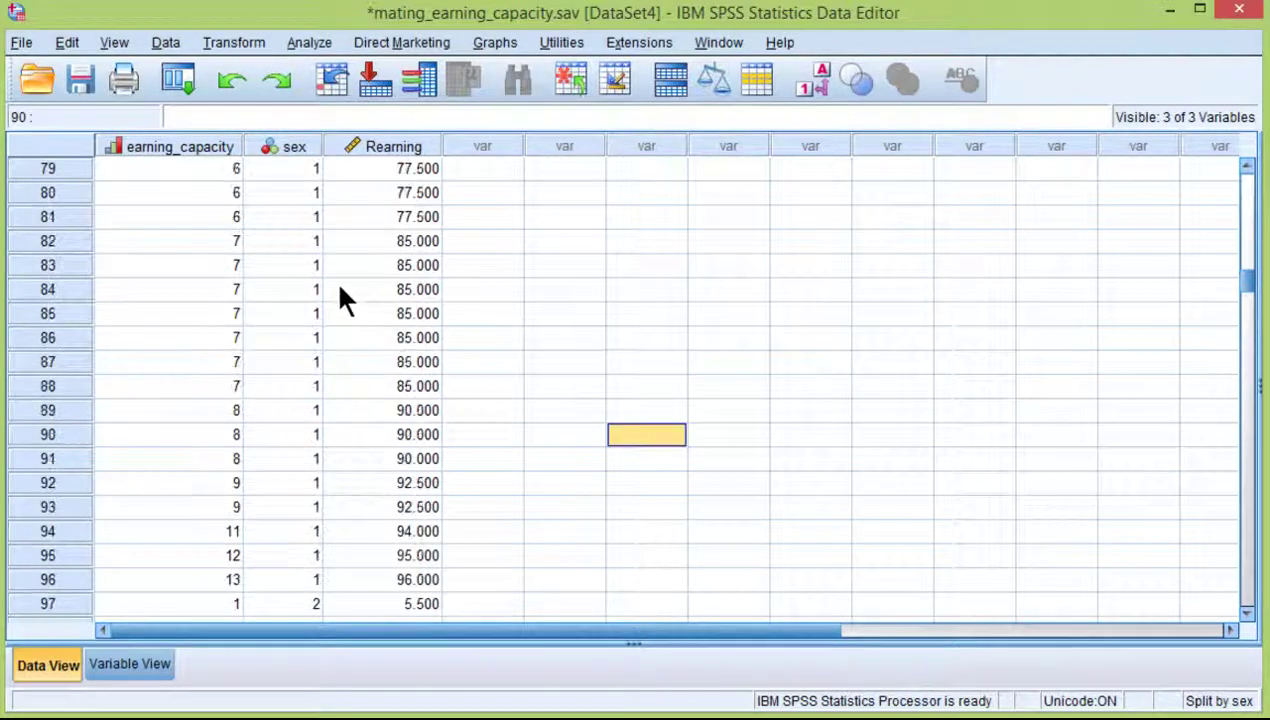
{"action": "left_click", "coordinate": [316, 216]}
{"action": "scroll", "coordinate": [318, 270], "scroll_direction": "down", "scroll_amount": 4}
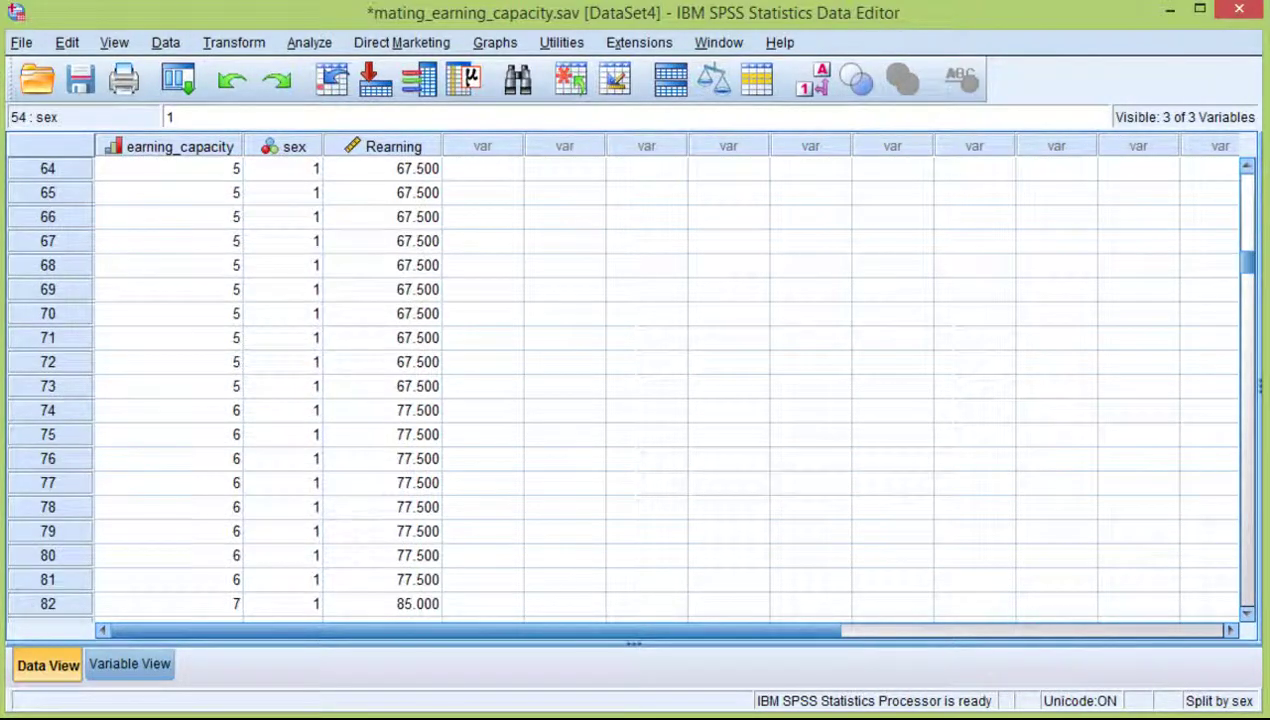